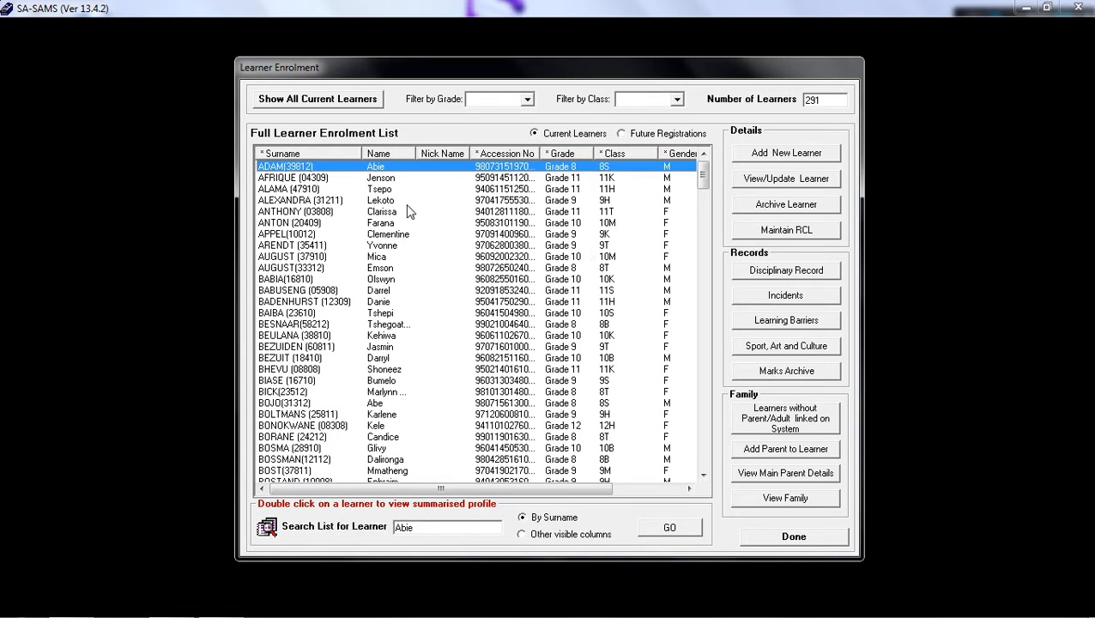
- Open the disciplinary records of the first-listed Grade 11 learner in class 11H and show the history
{"action": "left_click", "coordinate": [364, 189]}
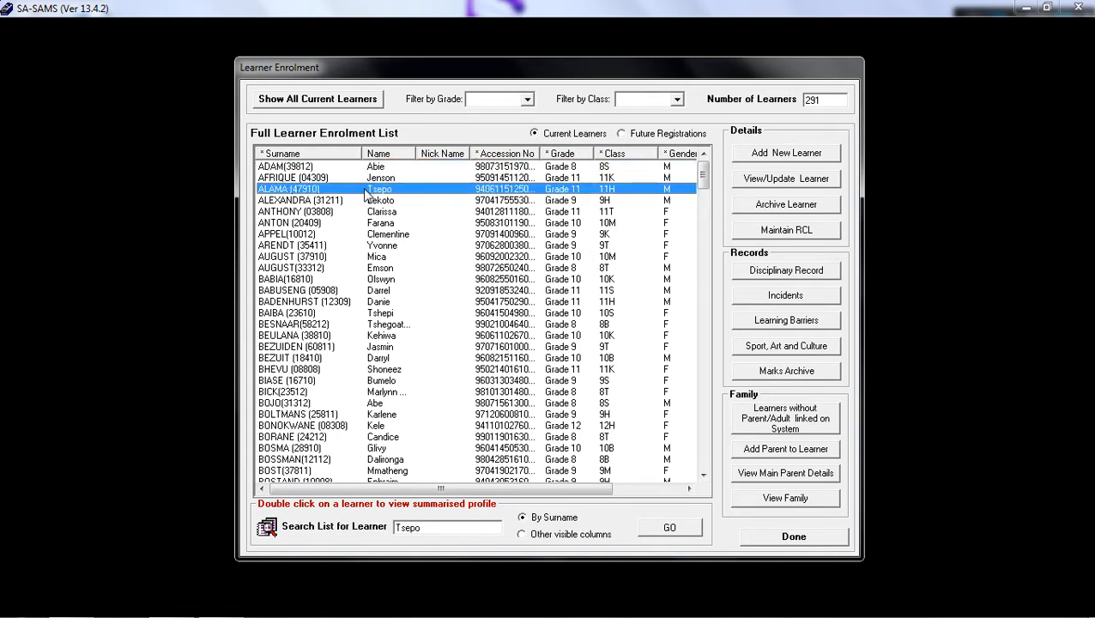
{"action": "left_click", "coordinate": [829, 276]}
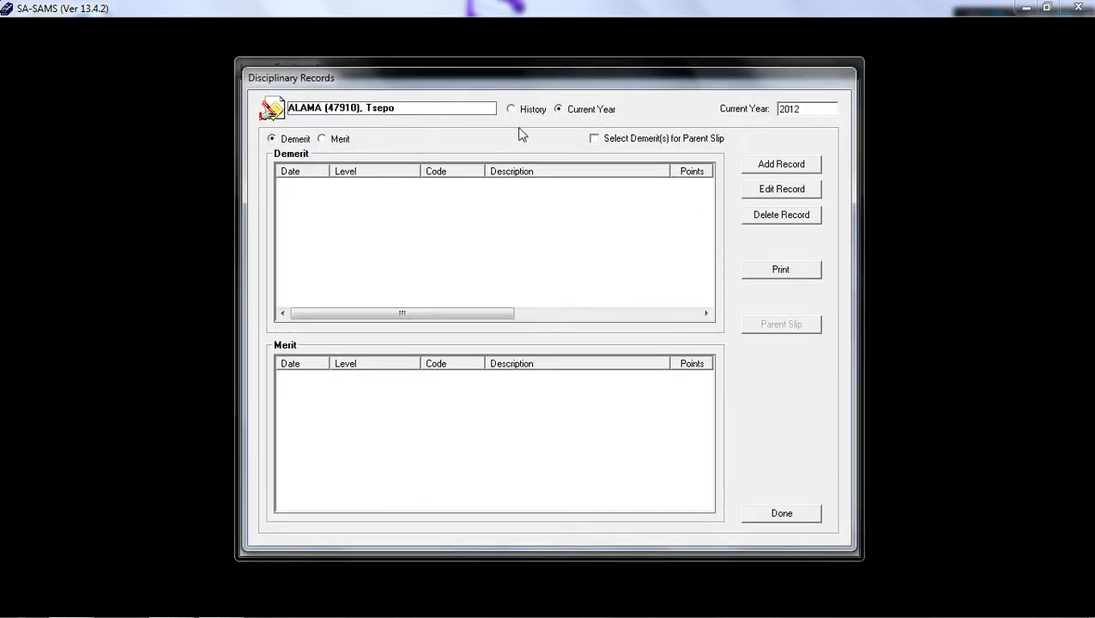
{"action": "left_click", "coordinate": [561, 112]}
{"action": "left_click", "coordinate": [512, 110]}
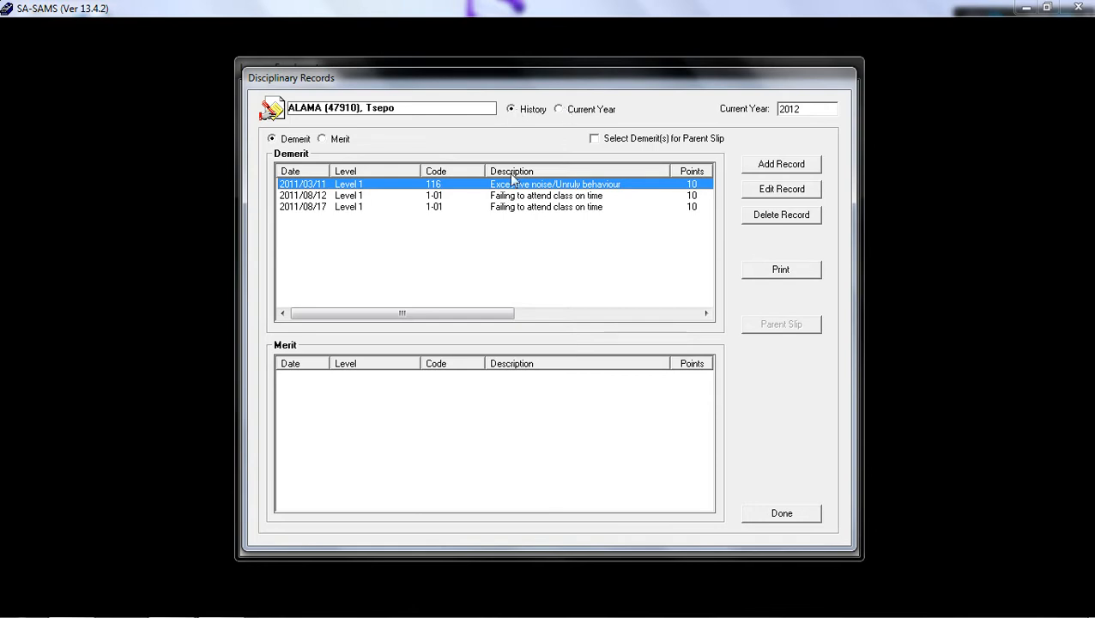
- Open the details of the 2011/03/11 demerit for excessive noise and close them again
{"action": "left_click", "coordinate": [273, 139]}
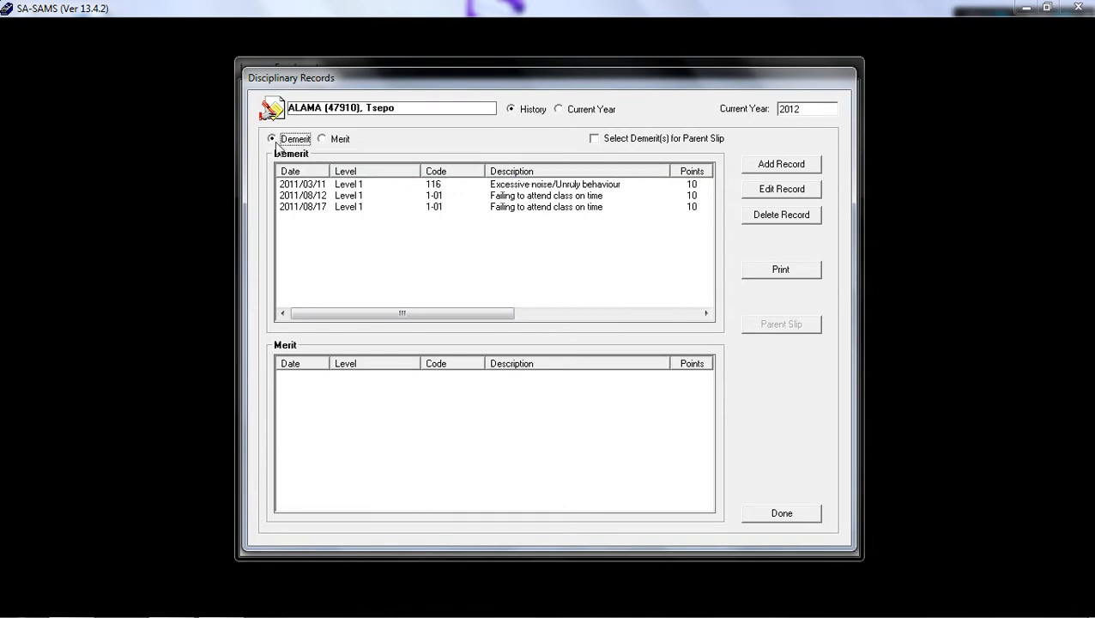
{"action": "left_click", "coordinate": [323, 140]}
{"action": "left_click", "coordinate": [297, 140]}
{"action": "left_click", "coordinate": [555, 183]}
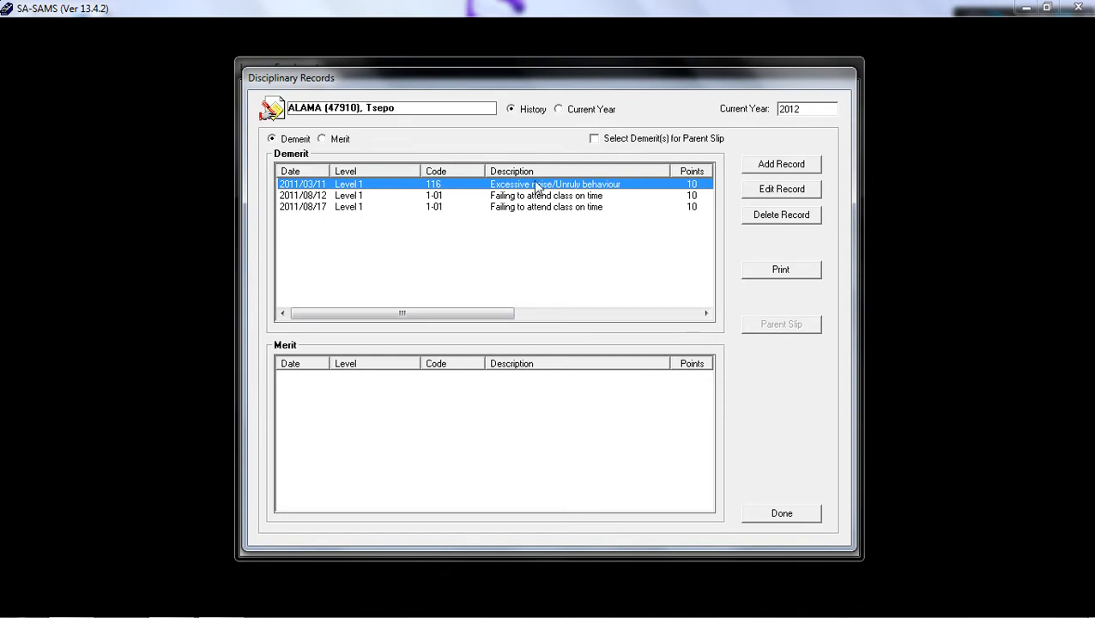
{"action": "left_click", "coordinate": [753, 190]}
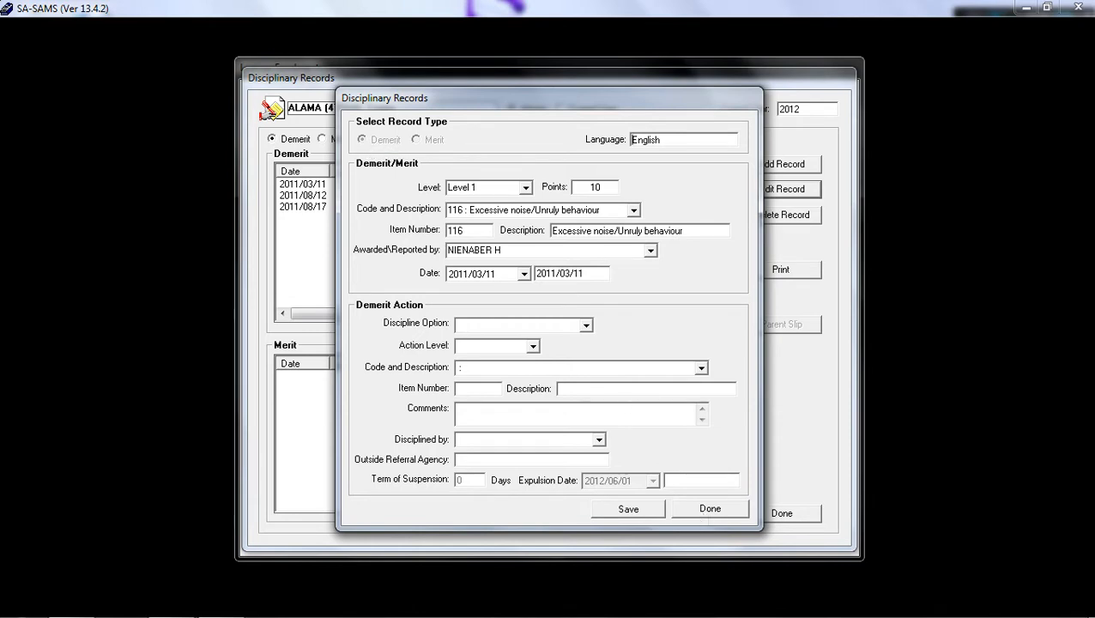
{"action": "left_click", "coordinate": [628, 509]}
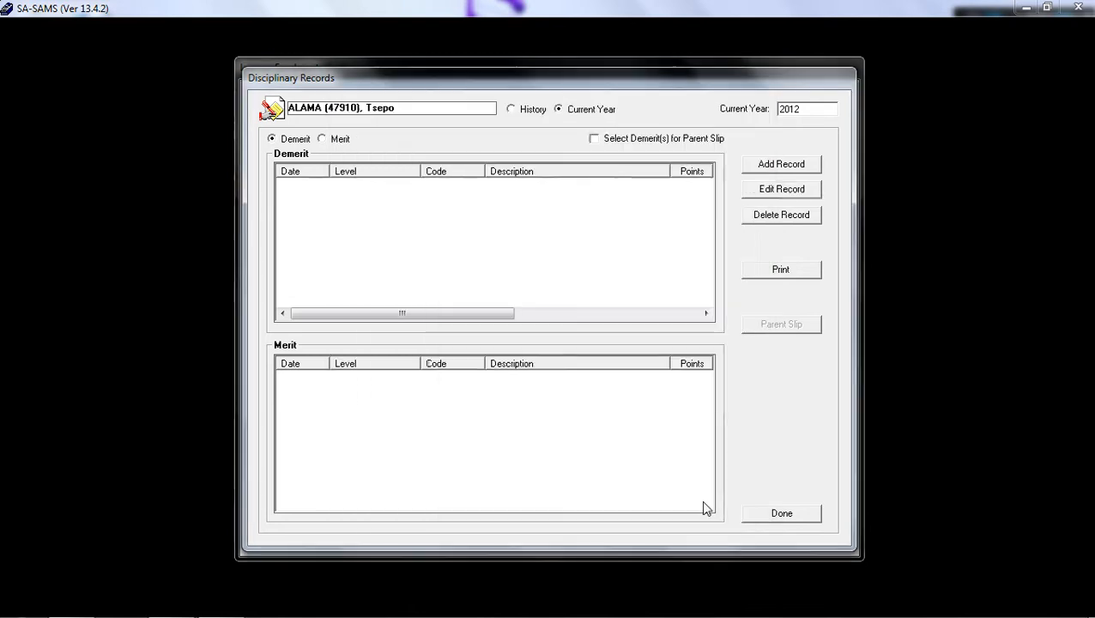
- Delete the 2011/08/12 demerit for failing to attend class on time from the learner's history
{"action": "left_click", "coordinate": [513, 110]}
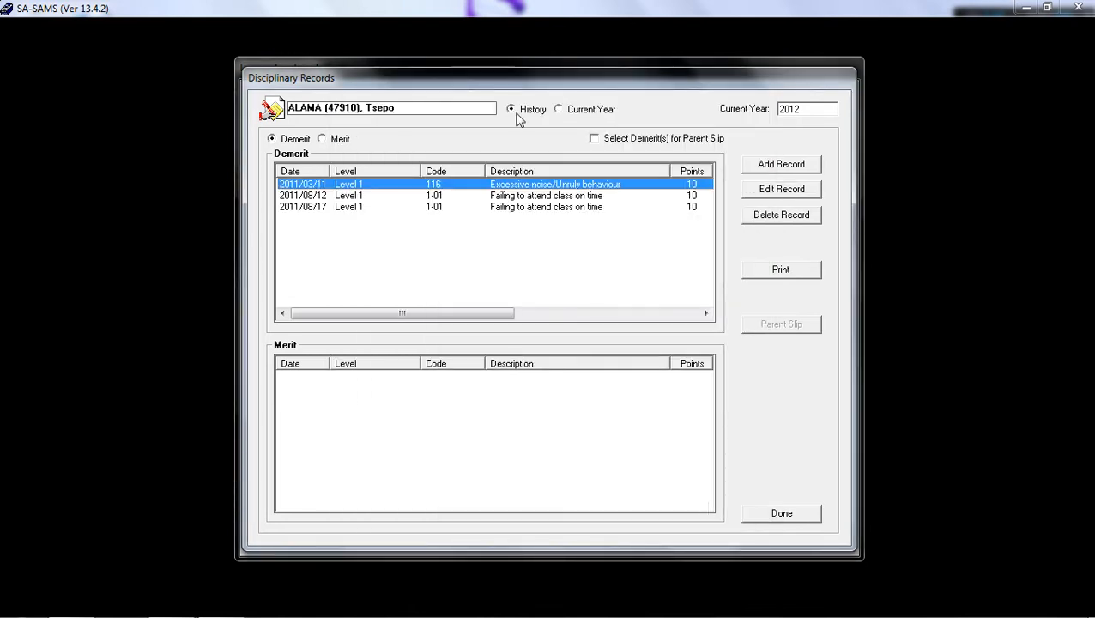
{"action": "left_click", "coordinate": [338, 196]}
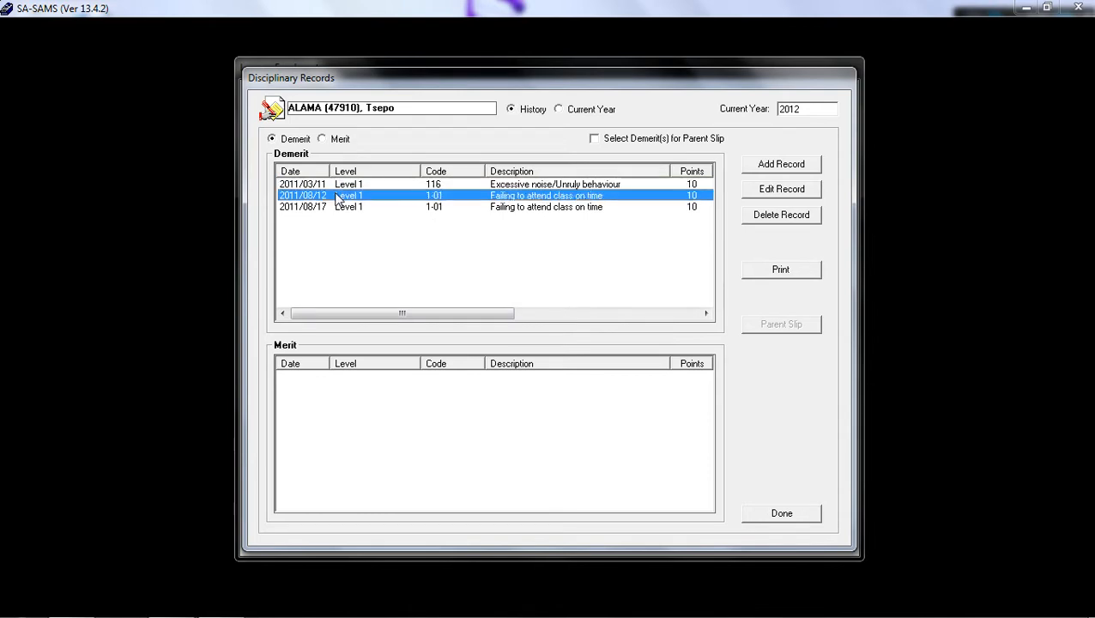
{"action": "left_click", "coordinate": [788, 214]}
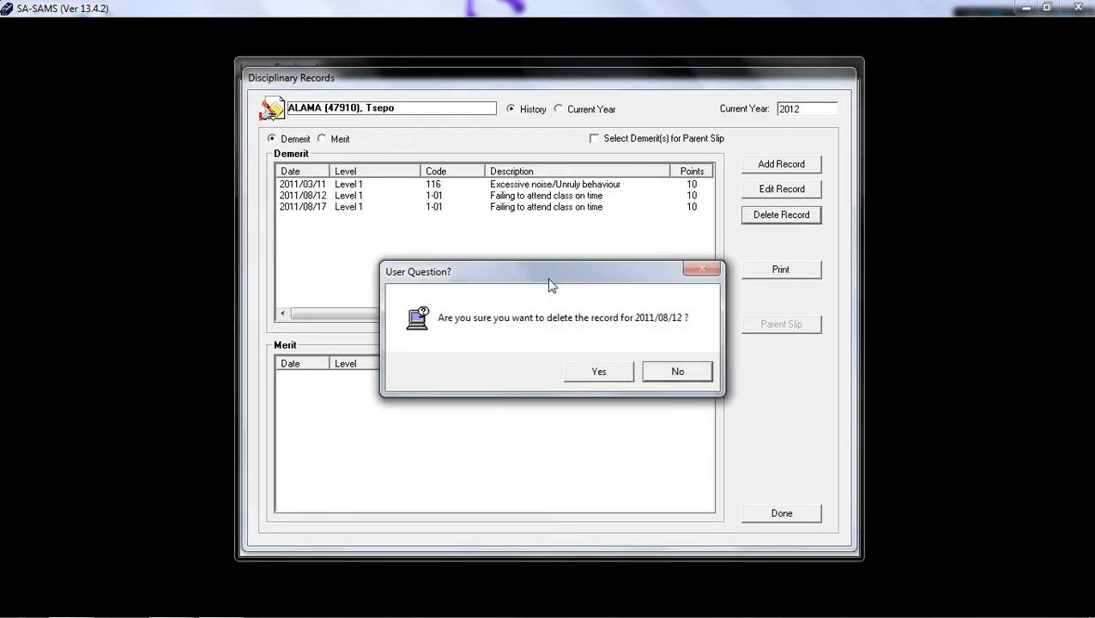
{"action": "left_click_drag", "start_coordinate": [549, 284], "coordinate": [544, 213]}
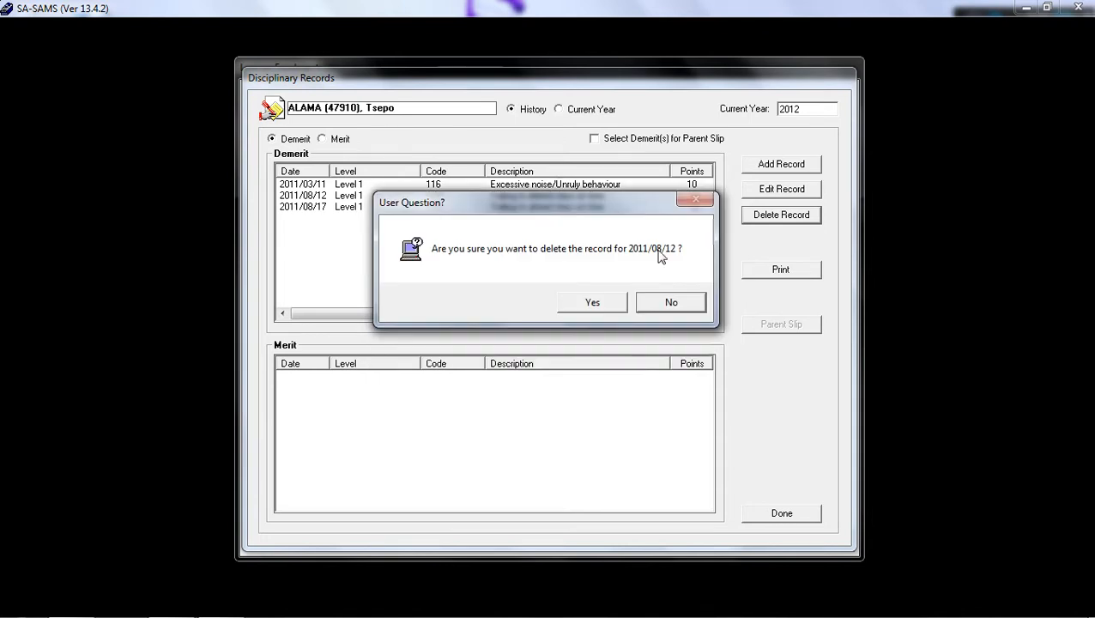
{"action": "left_click", "coordinate": [591, 304]}
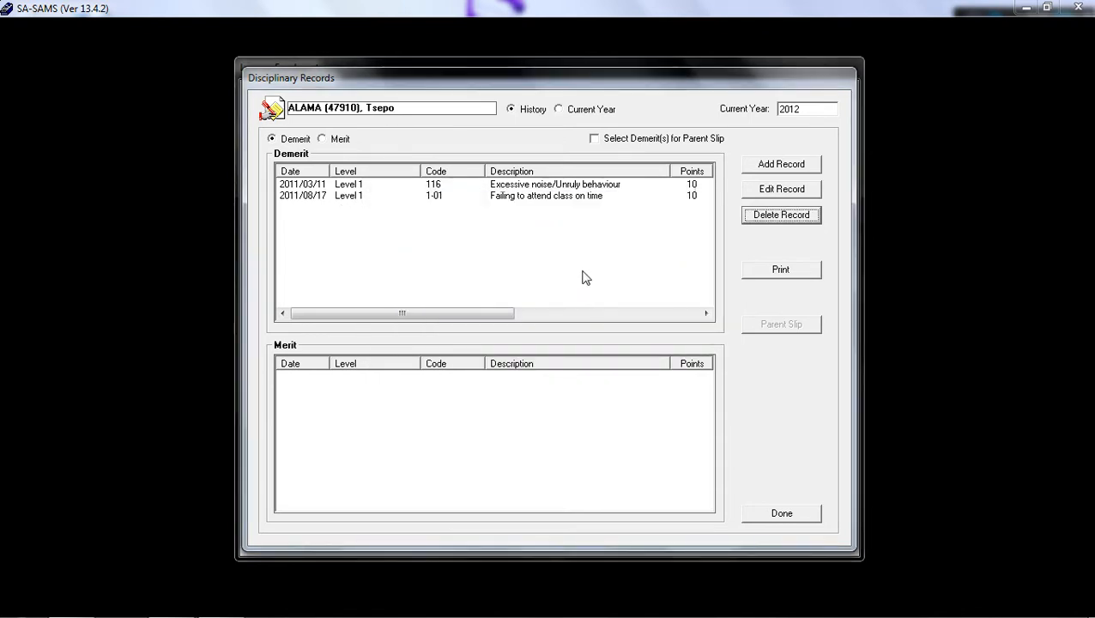
- Open a new demerit record and examine its level, points, code, description and reporting staff fields
{"action": "left_click", "coordinate": [501, 204]}
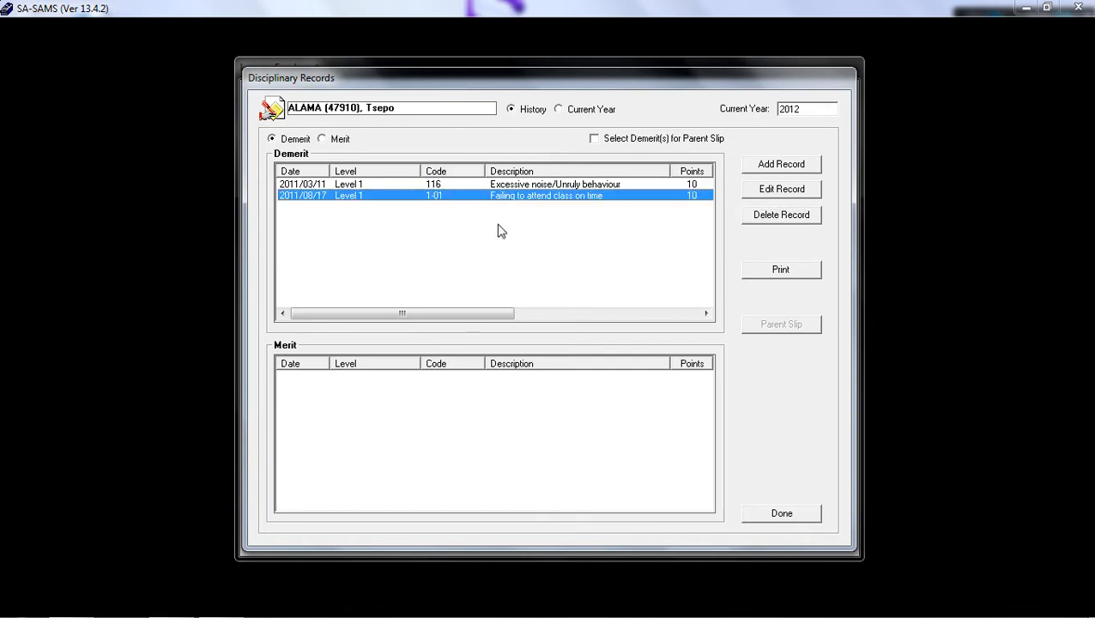
{"action": "left_click", "coordinate": [786, 166]}
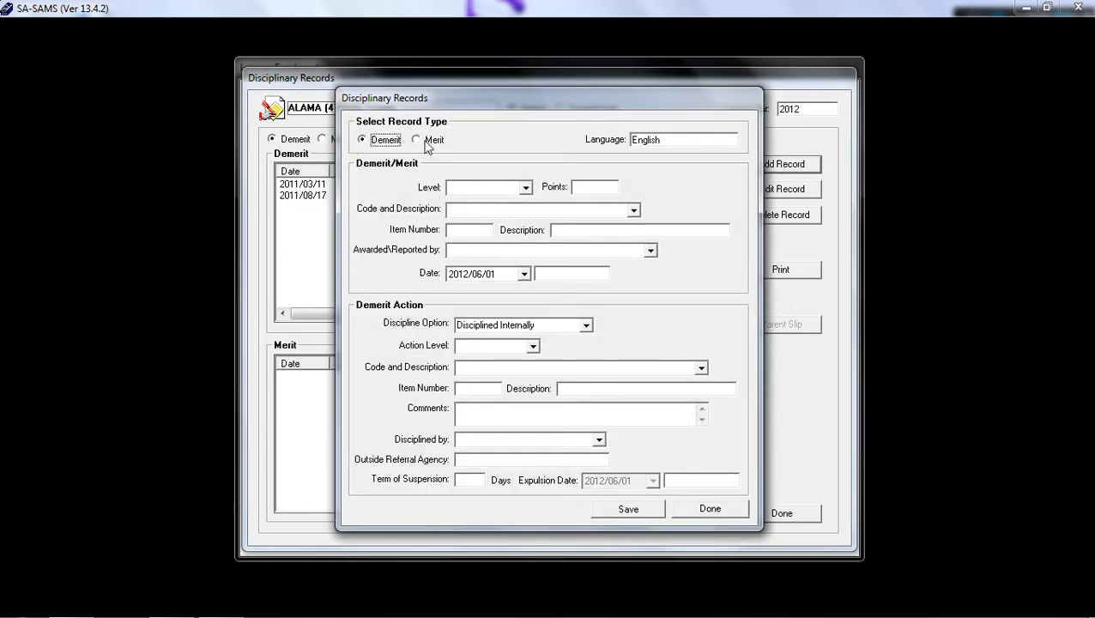
{"action": "left_click", "coordinate": [525, 187]}
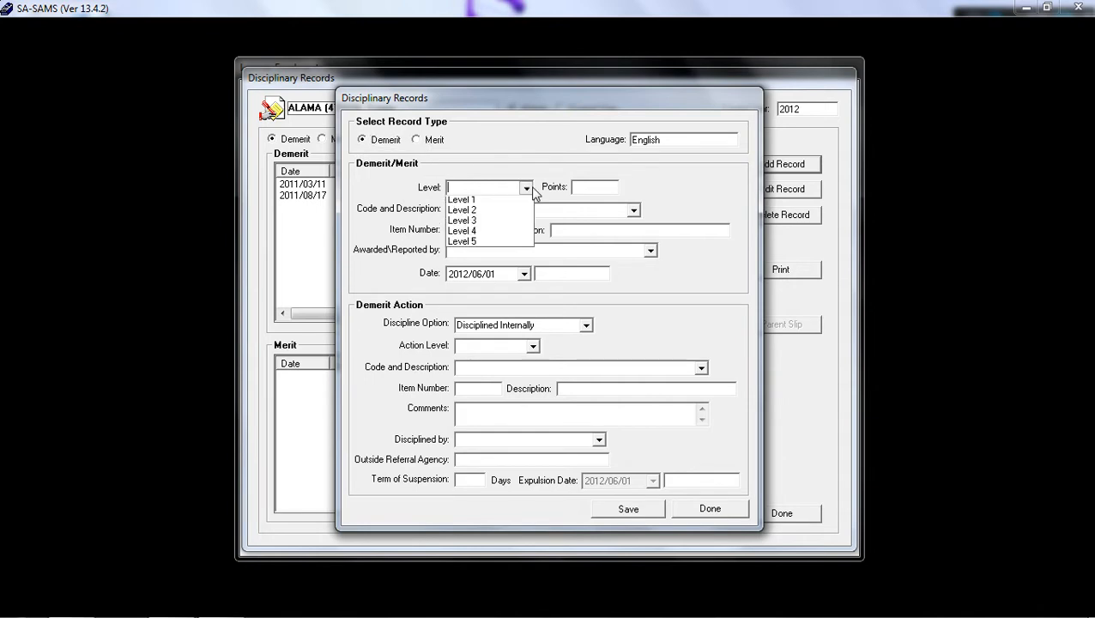
{"action": "left_click", "coordinate": [527, 188]}
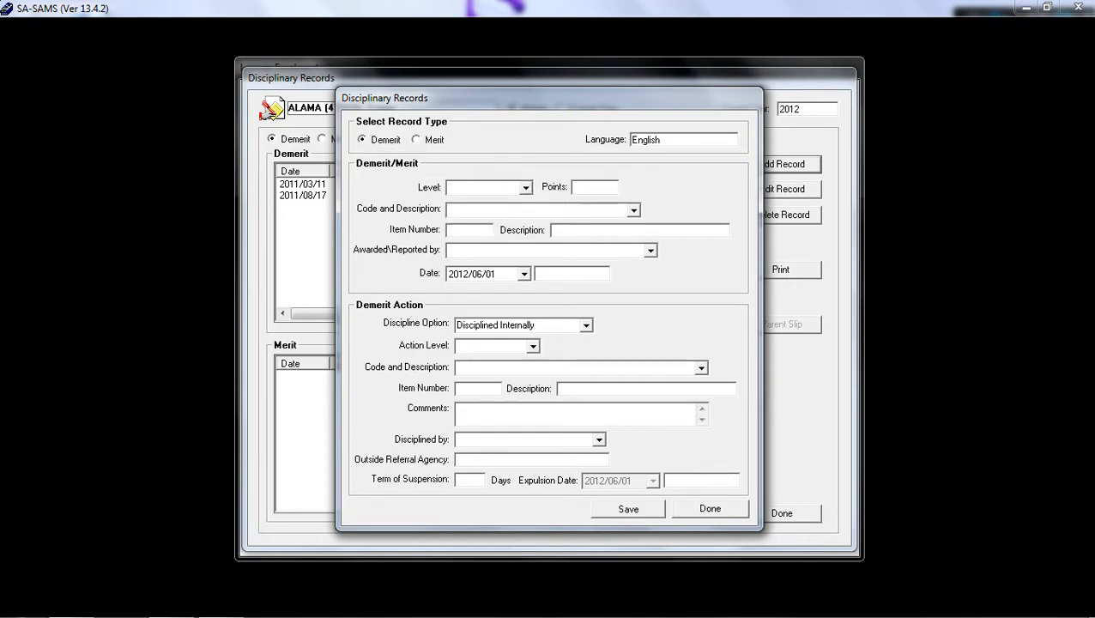
{"action": "left_click", "coordinate": [594, 186]}
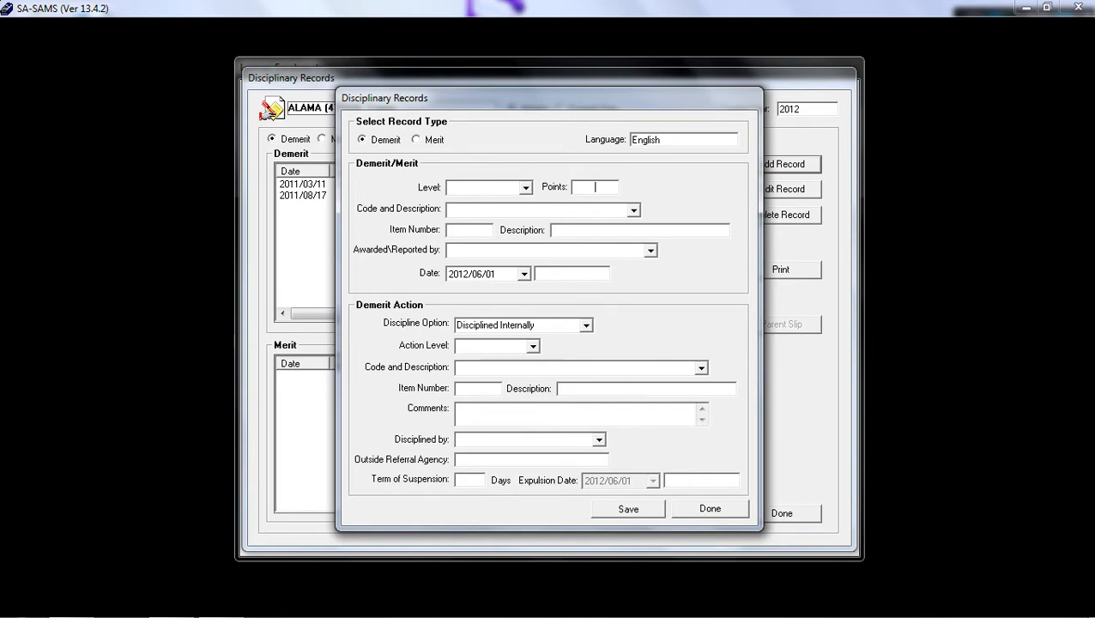
{"action": "left_click", "coordinate": [635, 212]}
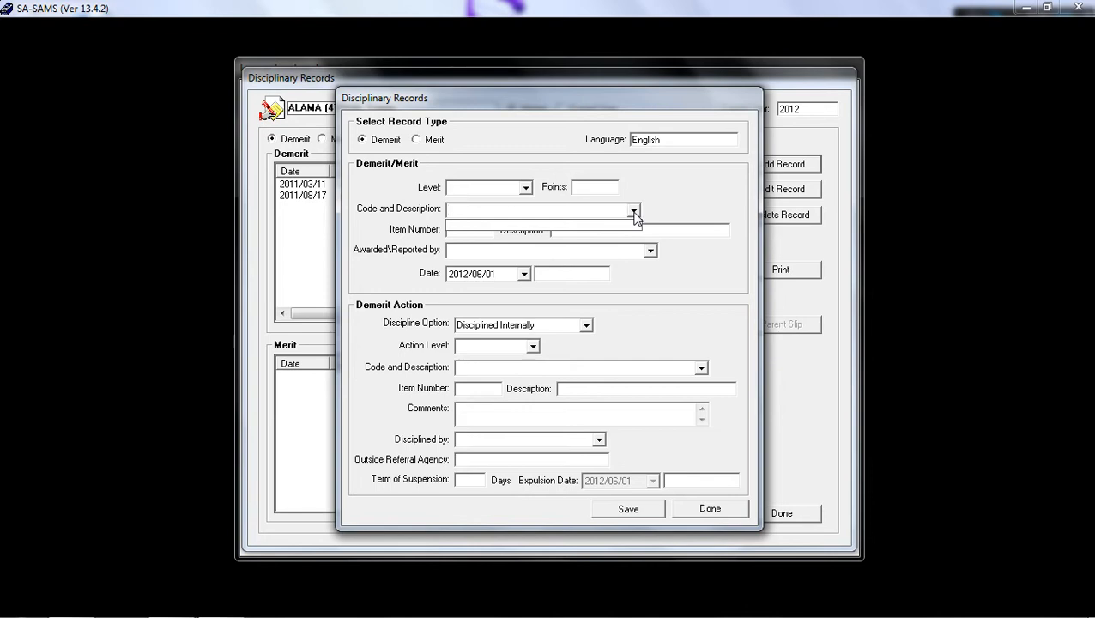
{"action": "left_click", "coordinate": [634, 211]}
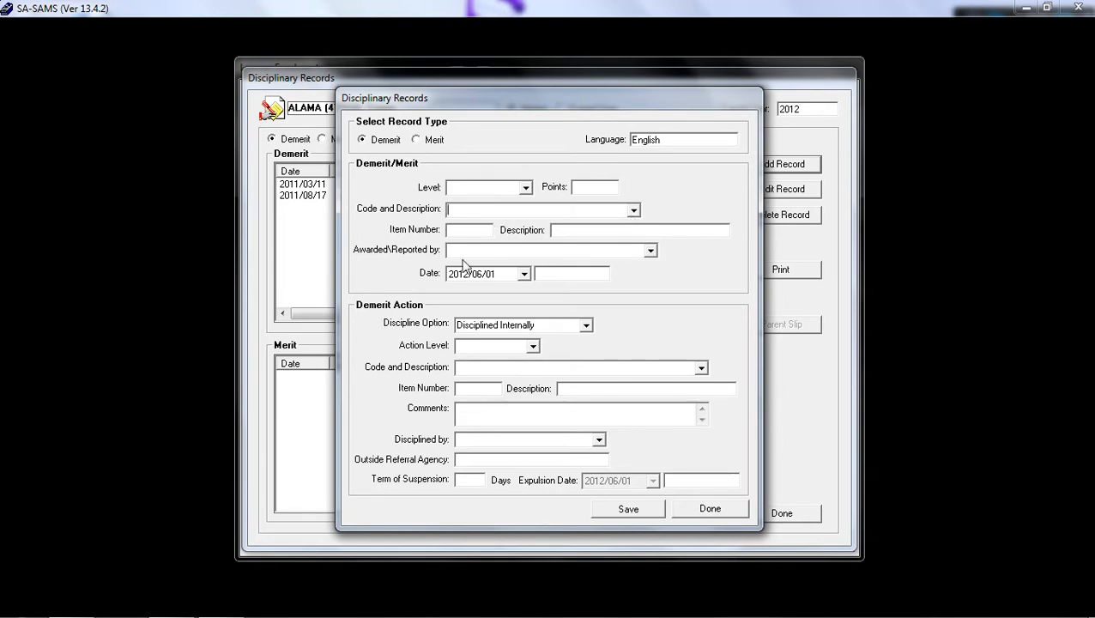
{"action": "left_click", "coordinate": [552, 230]}
{"action": "left_click", "coordinate": [652, 251]}
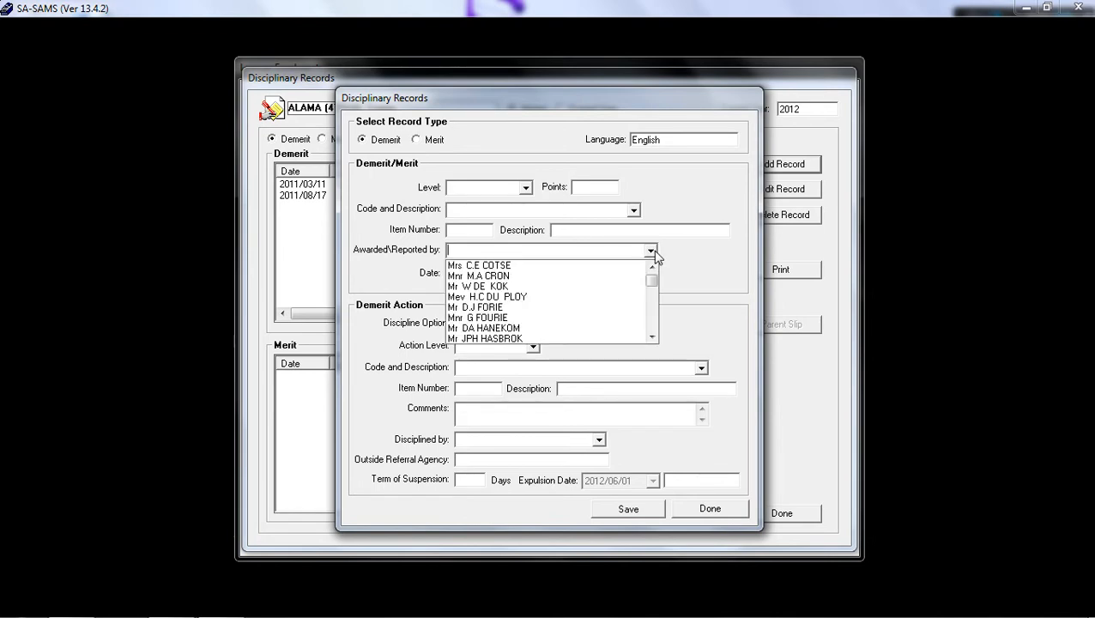
{"action": "left_click_drag", "start_coordinate": [653, 281], "coordinate": [656, 333]}
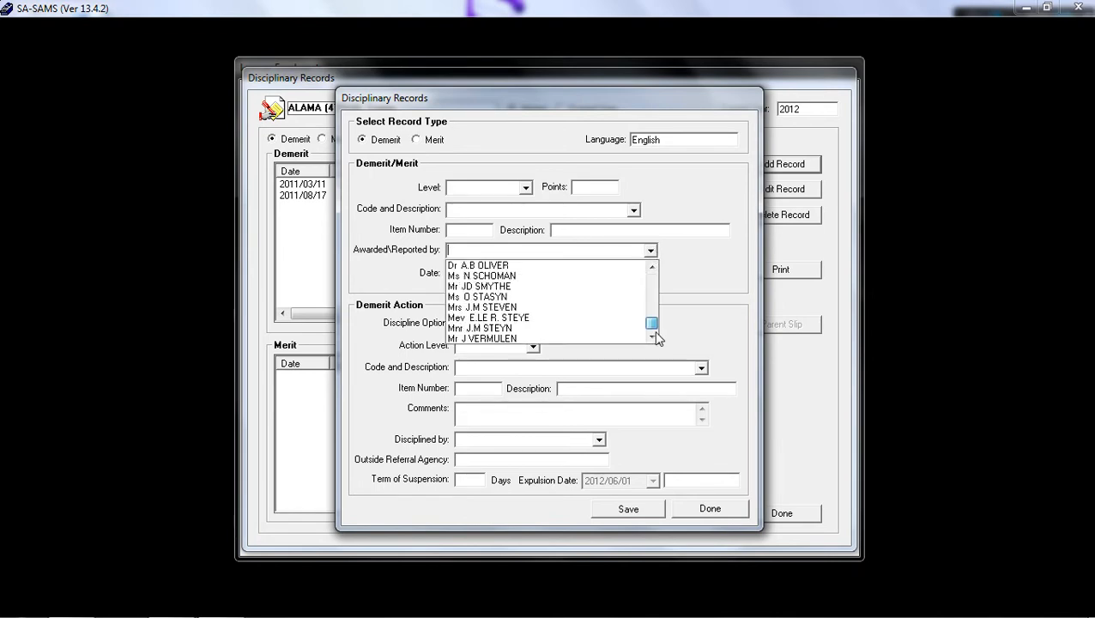
{"action": "left_click", "coordinate": [700, 256]}
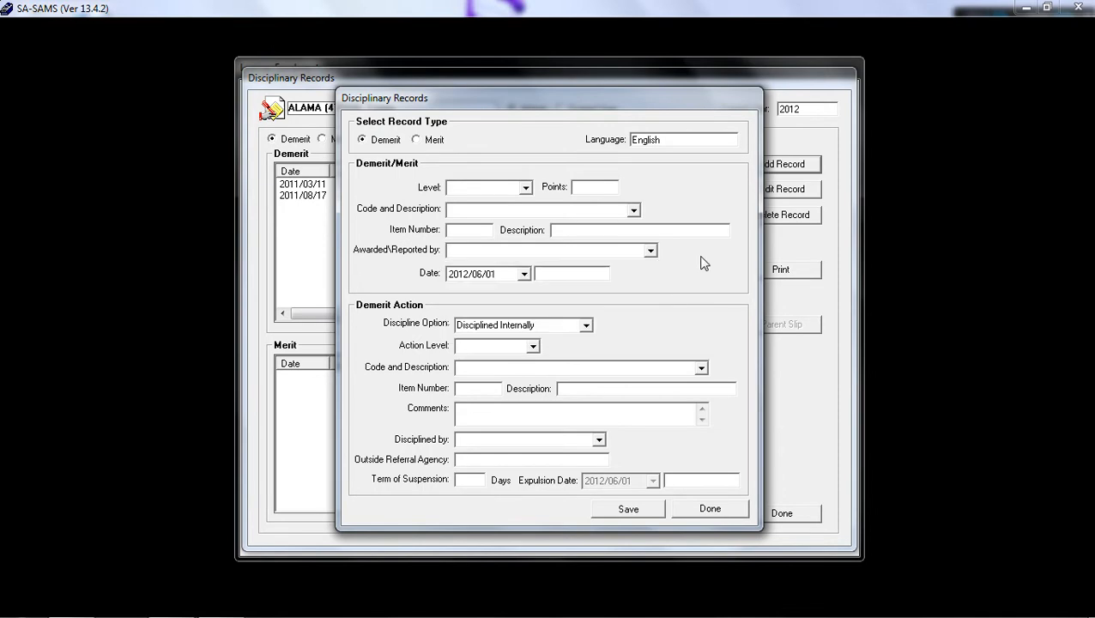
- Try the date 2012/06/21 and the Merit type on the new record, and close the form without saving
{"action": "left_click", "coordinate": [525, 274]}
{"action": "left_click", "coordinate": [541, 362]}
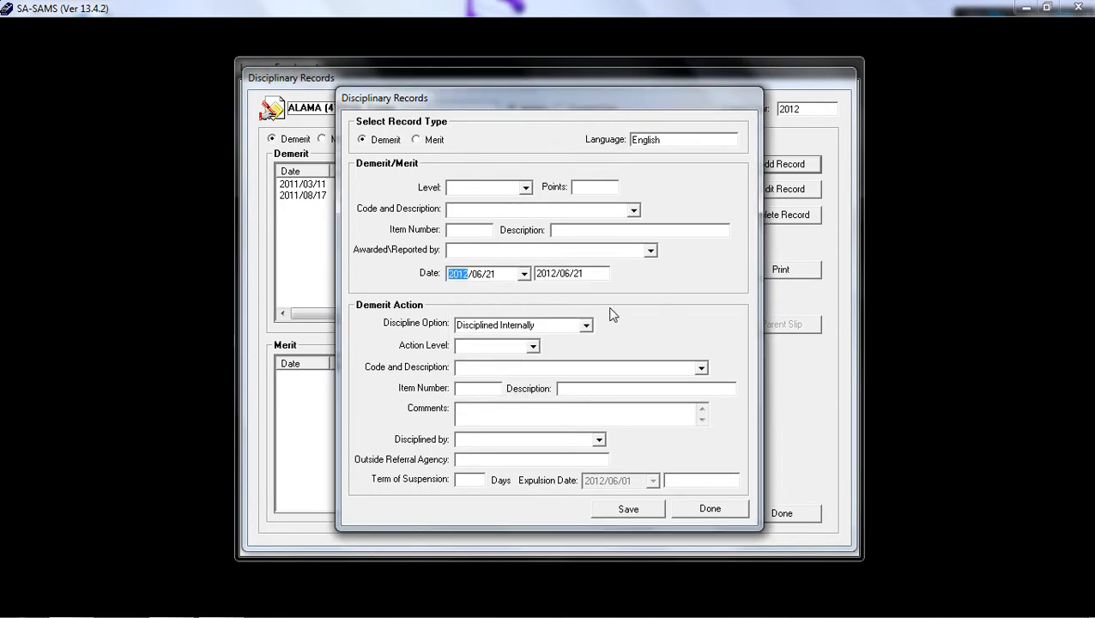
{"action": "left_click", "coordinate": [364, 143]}
{"action": "left_click", "coordinate": [418, 140]}
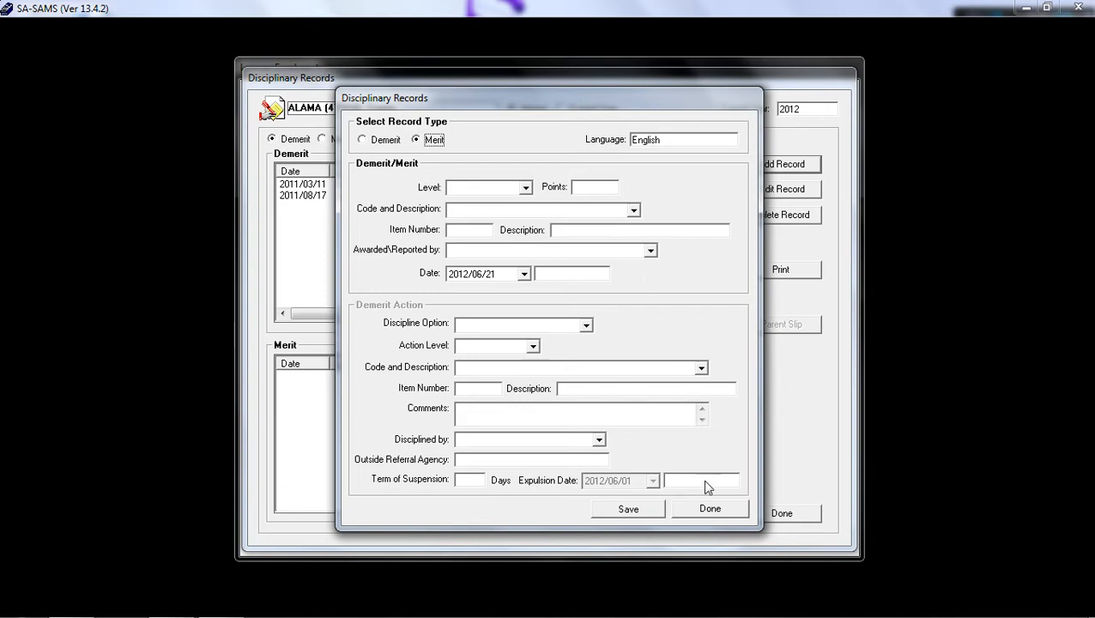
{"action": "left_click", "coordinate": [709, 509]}
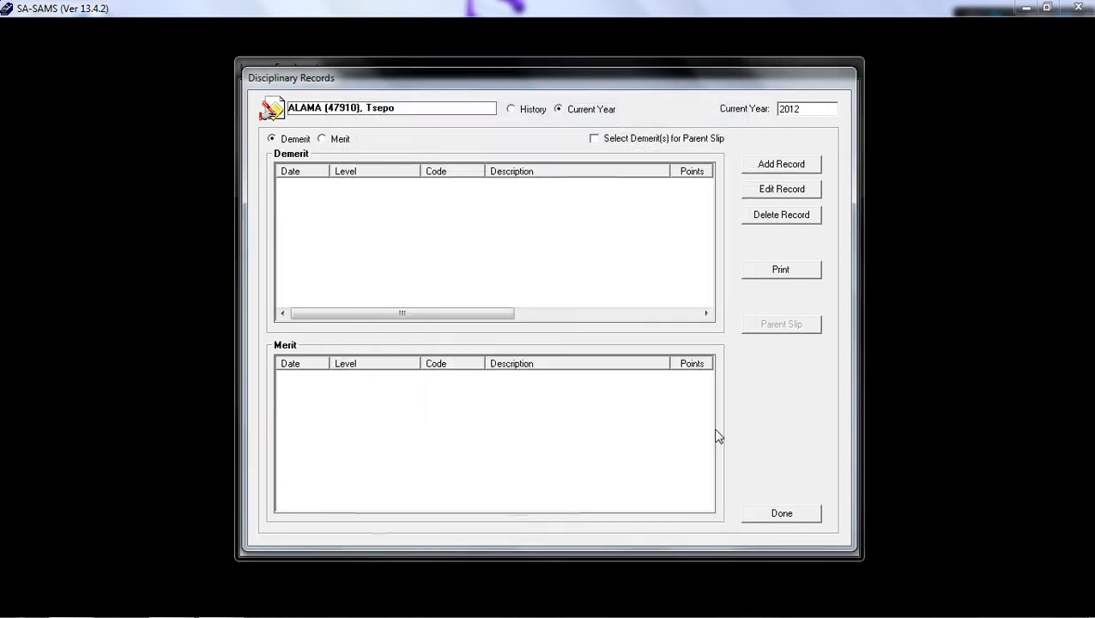
- Try the date-range print option for the disciplinary history, and close the records without printing
{"action": "left_click", "coordinate": [525, 109]}
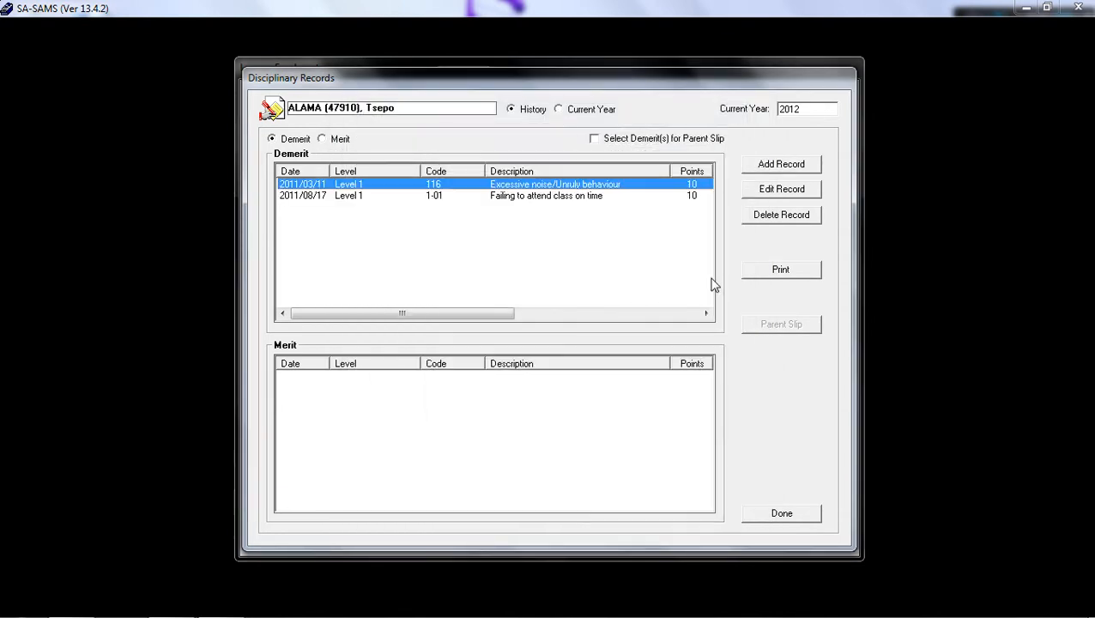
{"action": "left_click", "coordinate": [768, 271]}
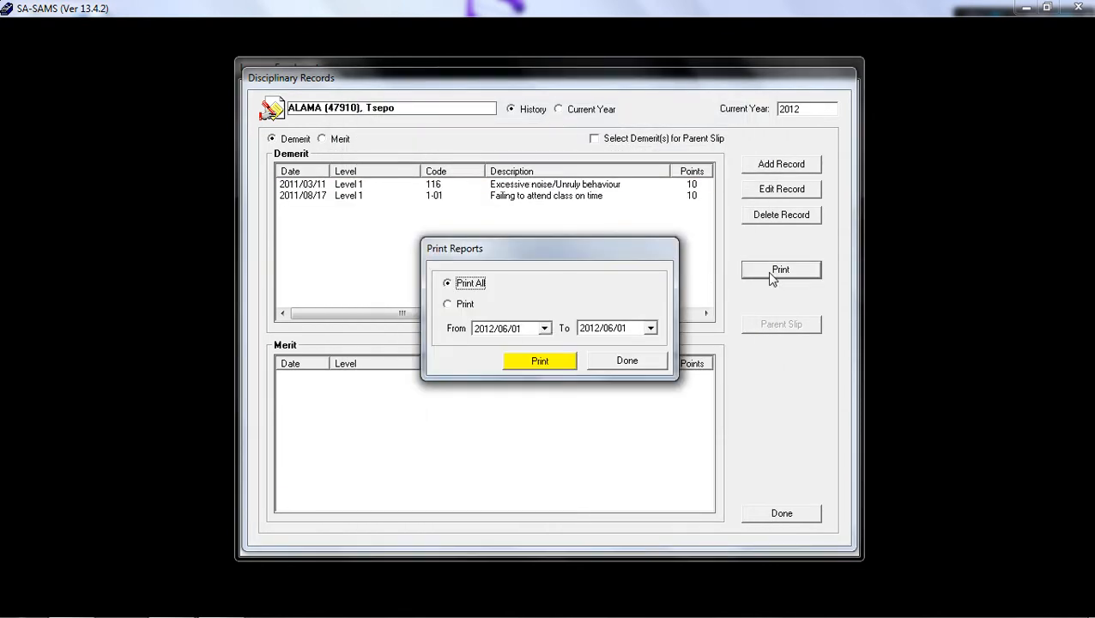
{"action": "left_click", "coordinate": [450, 305]}
{"action": "left_click", "coordinate": [622, 367]}
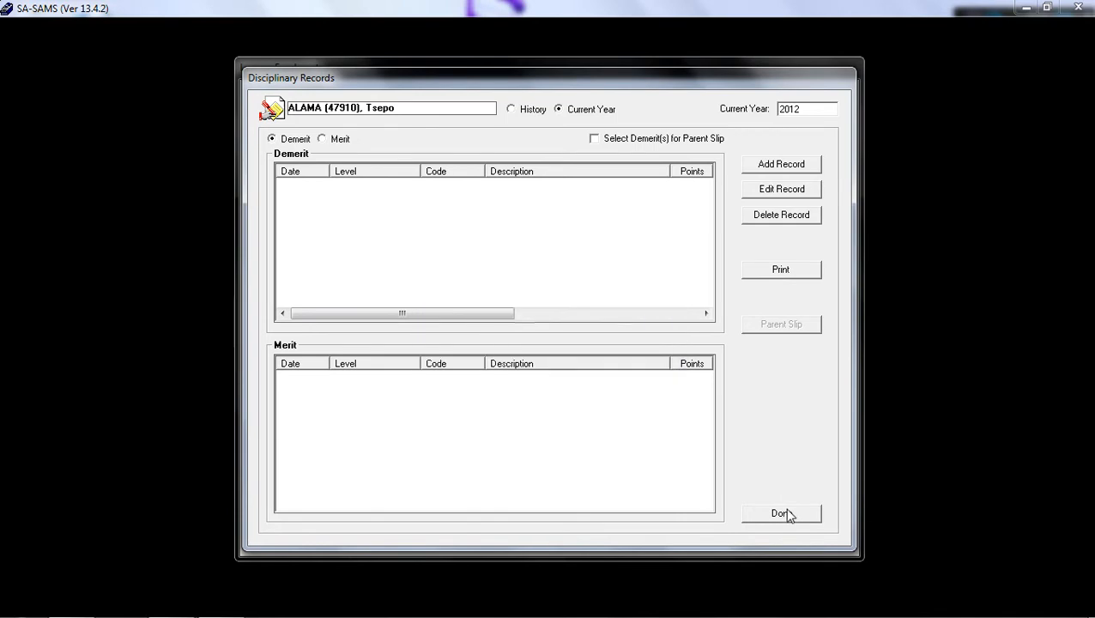
{"action": "left_click", "coordinate": [785, 513]}
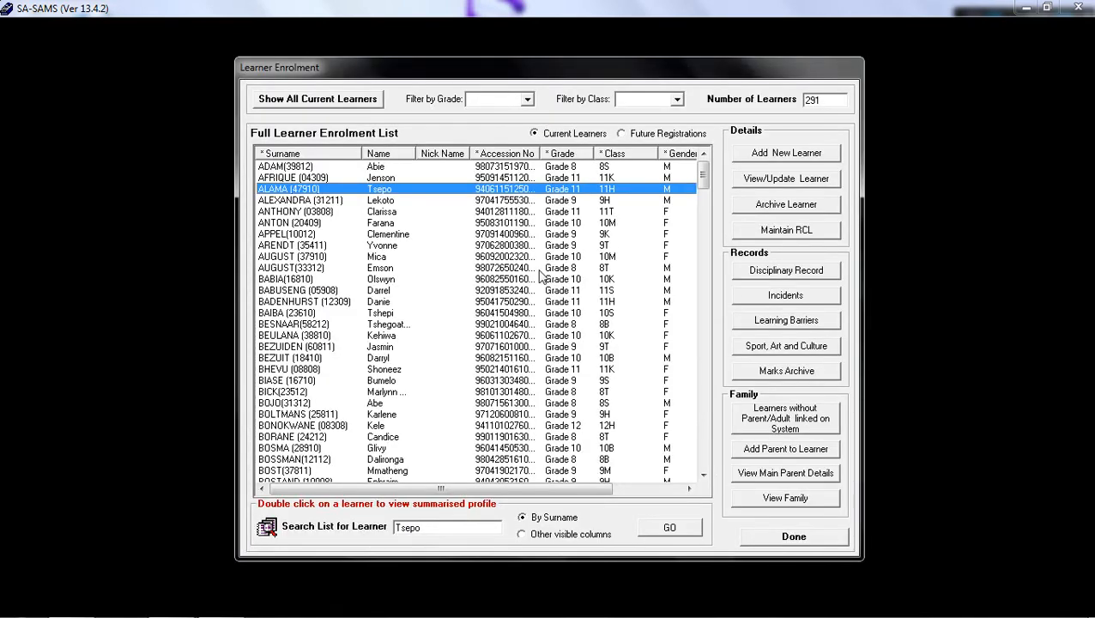
- Preview the printed incident record for the first-listed Grade 11 learner in class 11T, and close the preview
{"action": "left_click", "coordinate": [430, 212]}
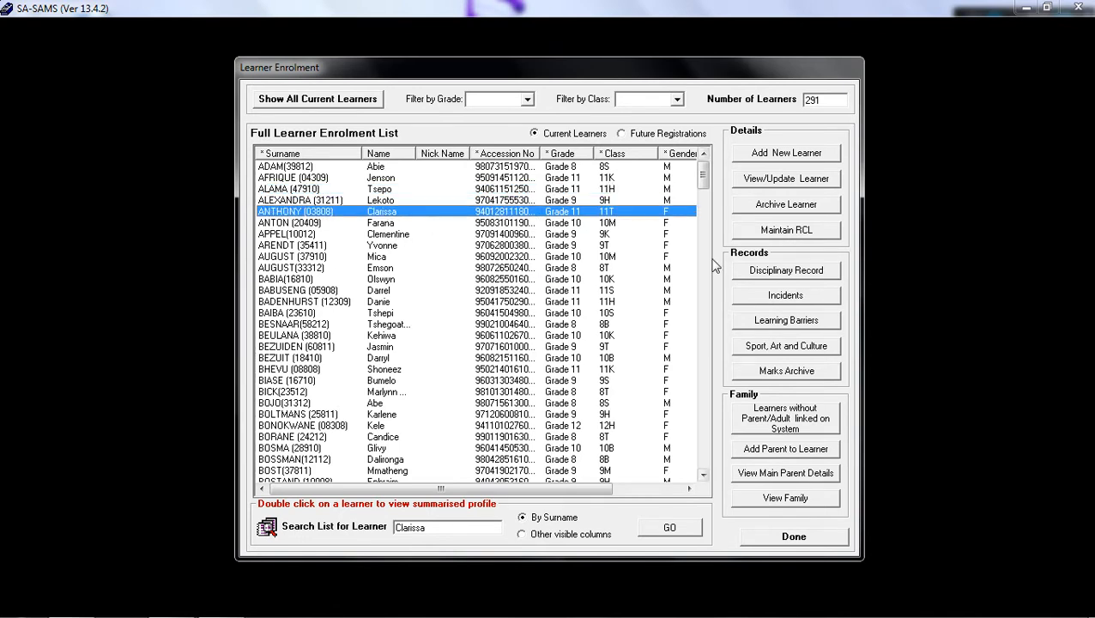
{"action": "left_click", "coordinate": [756, 296]}
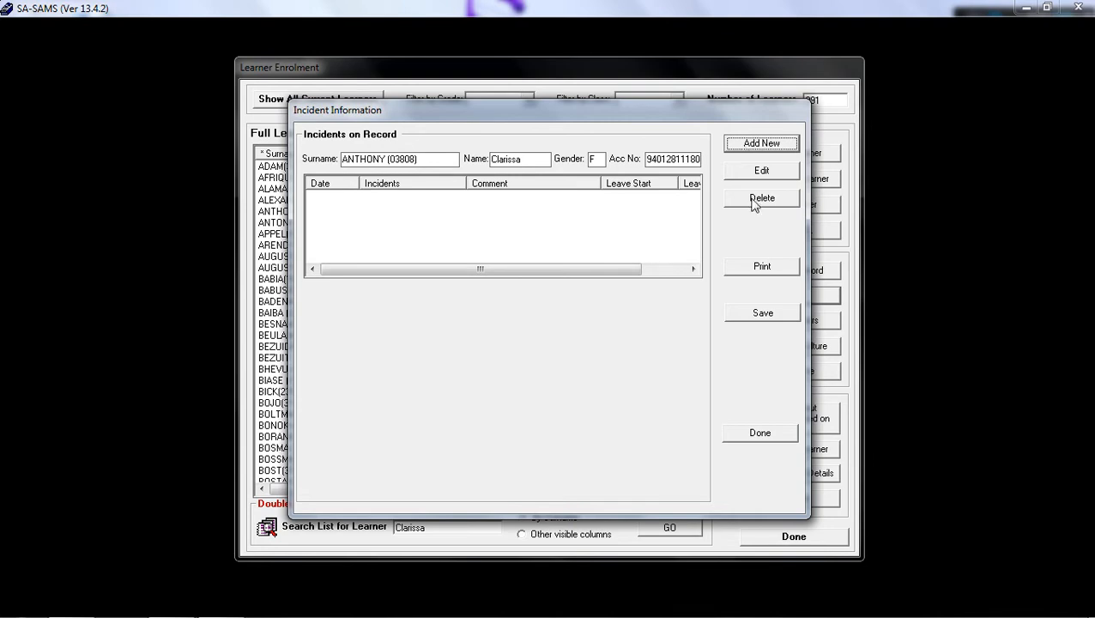
{"action": "left_click", "coordinate": [754, 268]}
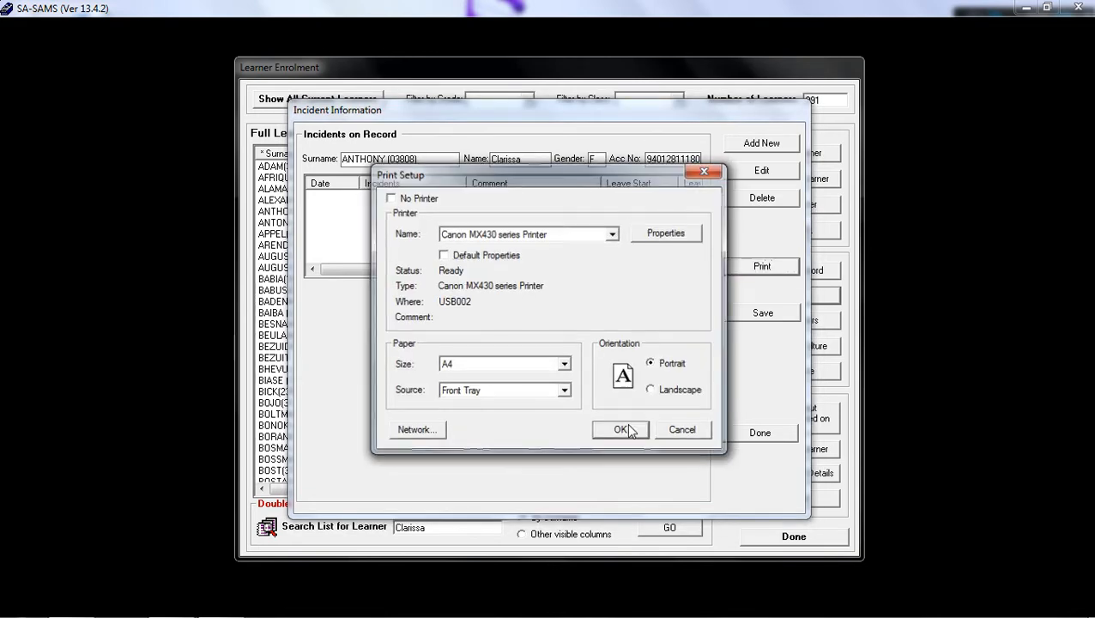
{"action": "left_click", "coordinate": [622, 429]}
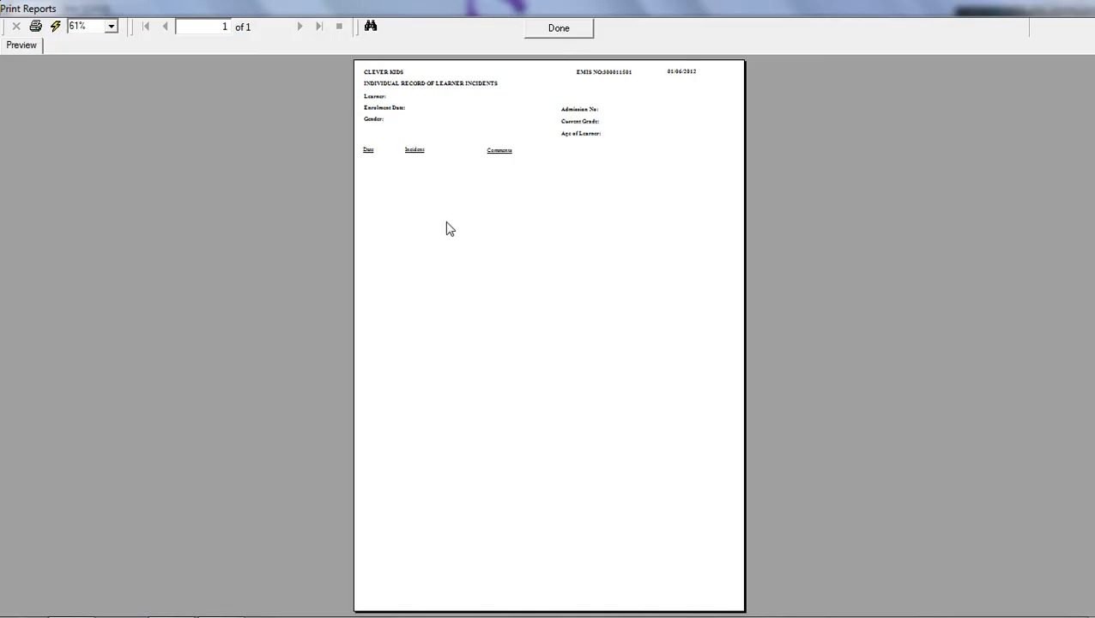
{"action": "left_click", "coordinate": [550, 33]}
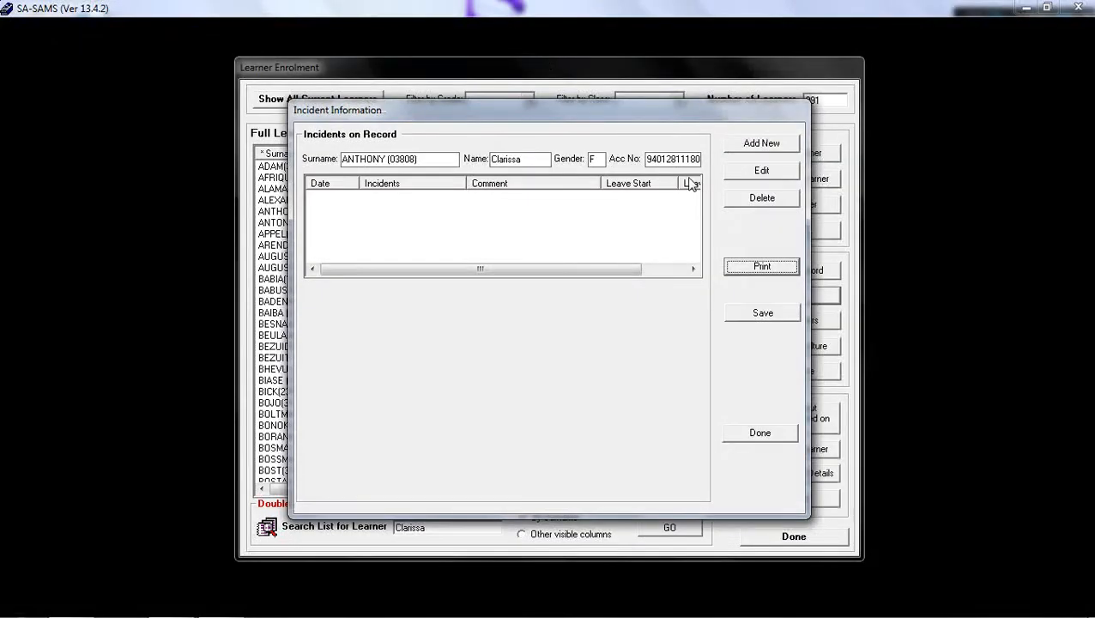
- Start a new incident record for the learner, dated 2012/06/20 with the incident type Pregnancy
{"action": "left_click", "coordinate": [761, 150]}
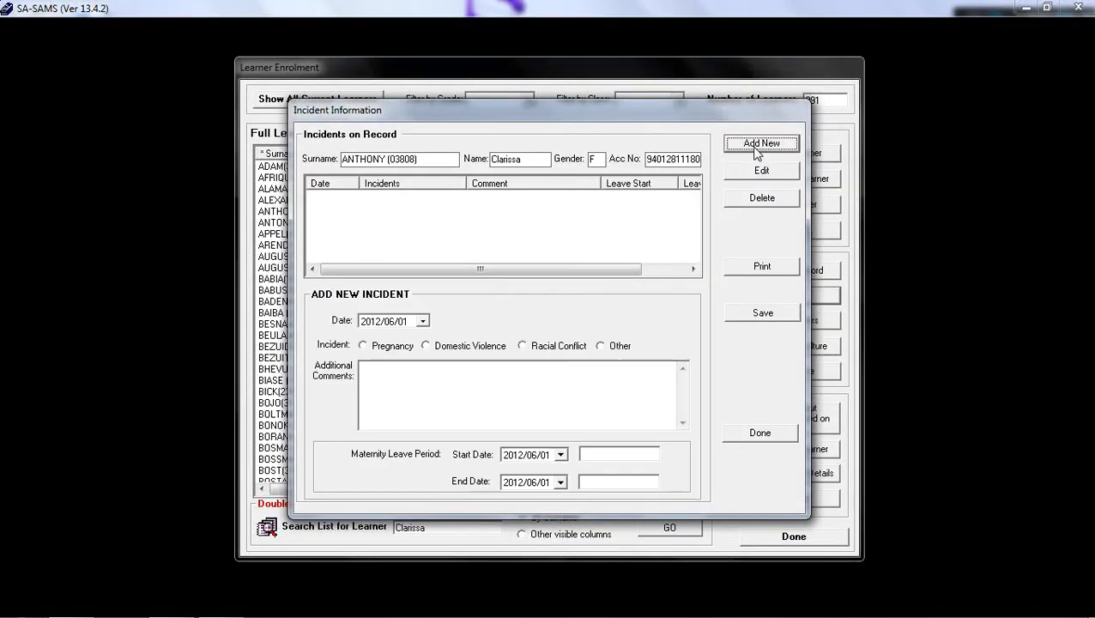
{"action": "left_click", "coordinate": [422, 321]}
{"action": "left_click", "coordinate": [432, 407]}
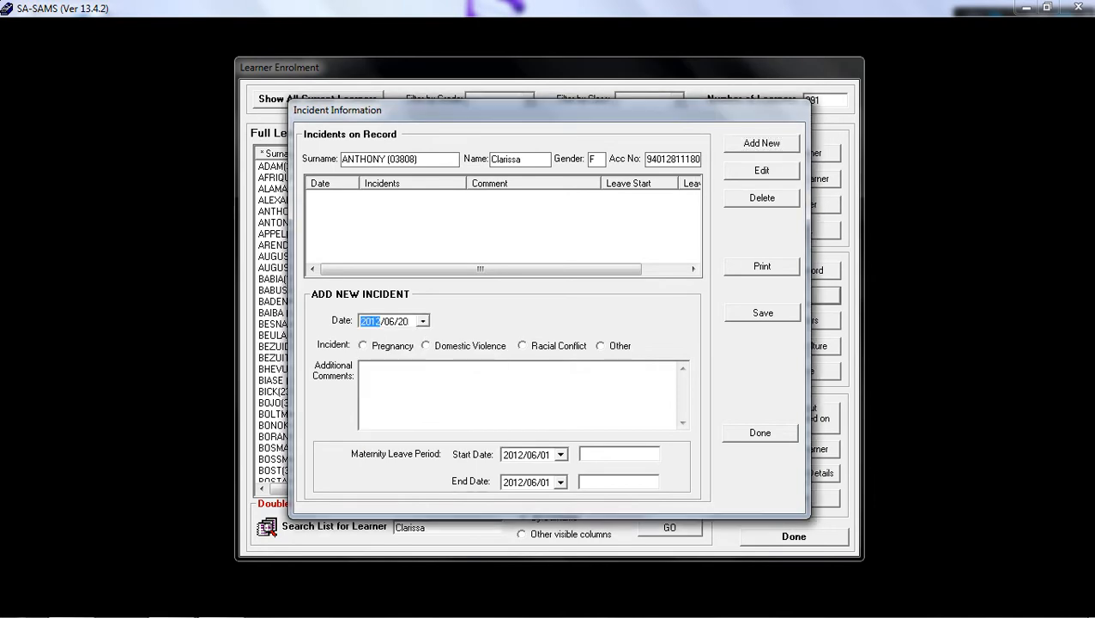
{"action": "left_click", "coordinate": [364, 347]}
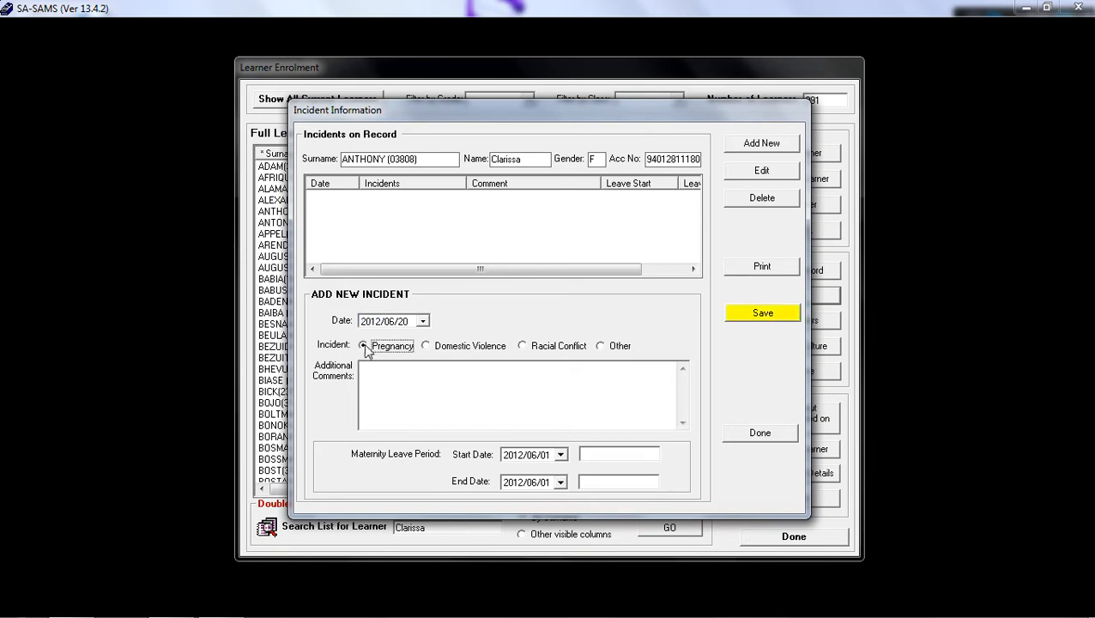
{"action": "left_click", "coordinate": [426, 346]}
{"action": "left_click", "coordinate": [523, 346]}
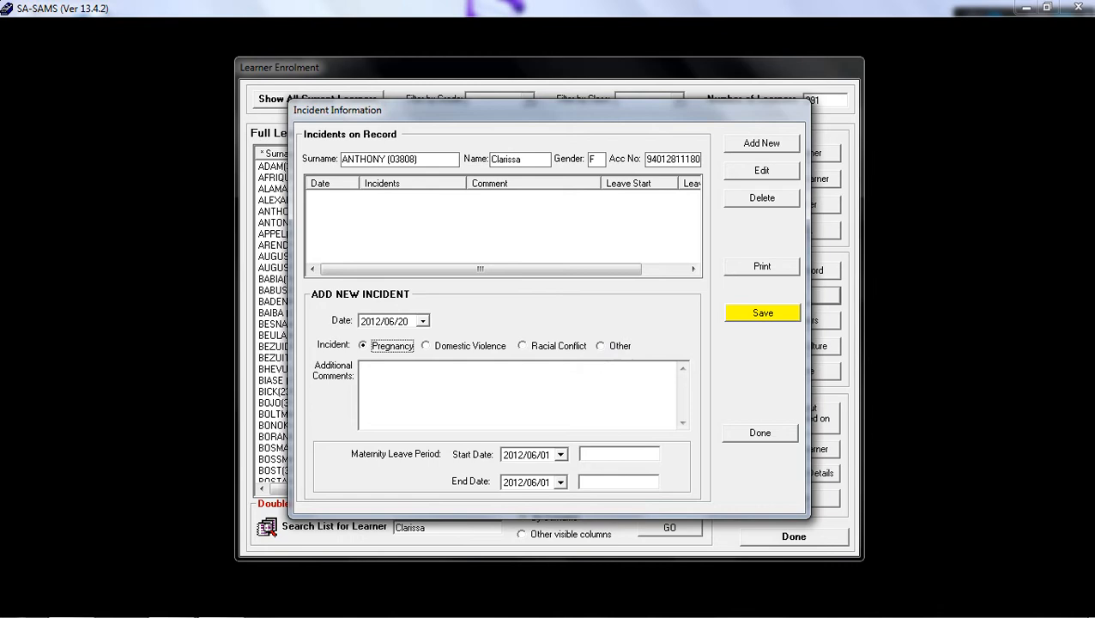
{"action": "left_click", "coordinate": [454, 388]}
- Set the maternity leave period on the new incident from 2012/06/01 to 2012/06/29
{"action": "left_click", "coordinate": [559, 455]}
{"action": "left_click", "coordinate": [561, 457]}
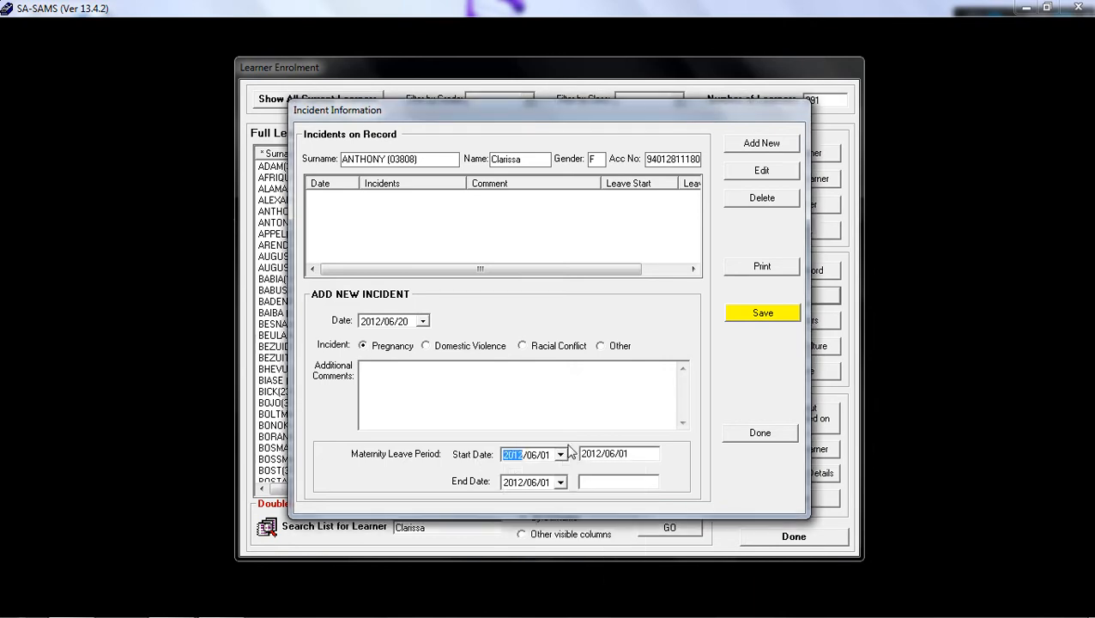
{"action": "left_click", "coordinate": [560, 482]}
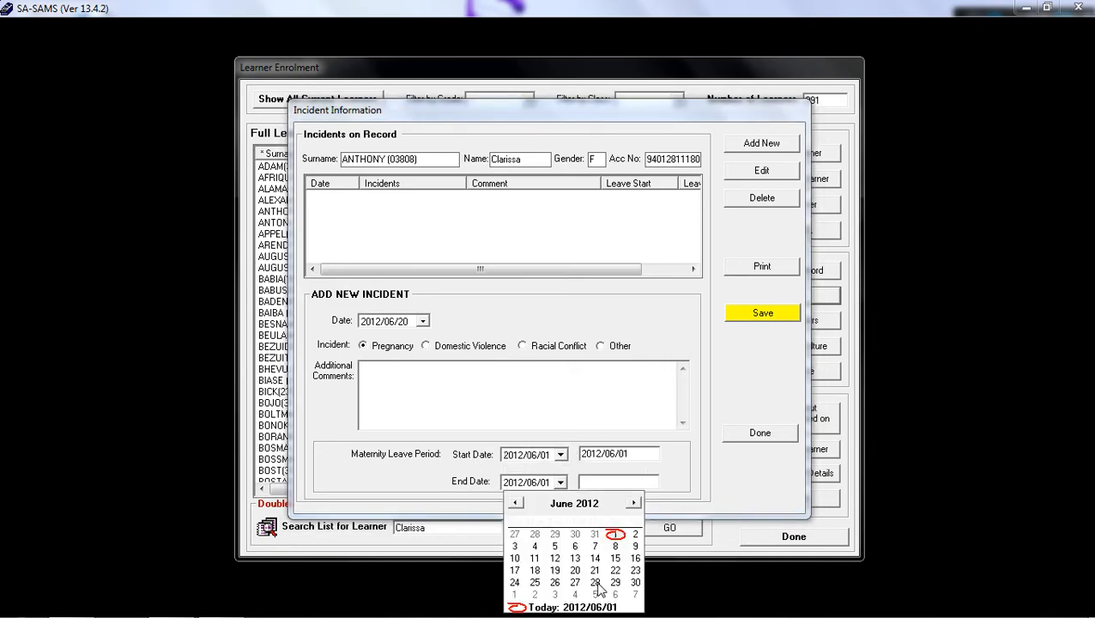
{"action": "left_click", "coordinate": [615, 582]}
{"action": "left_click", "coordinate": [519, 395]}
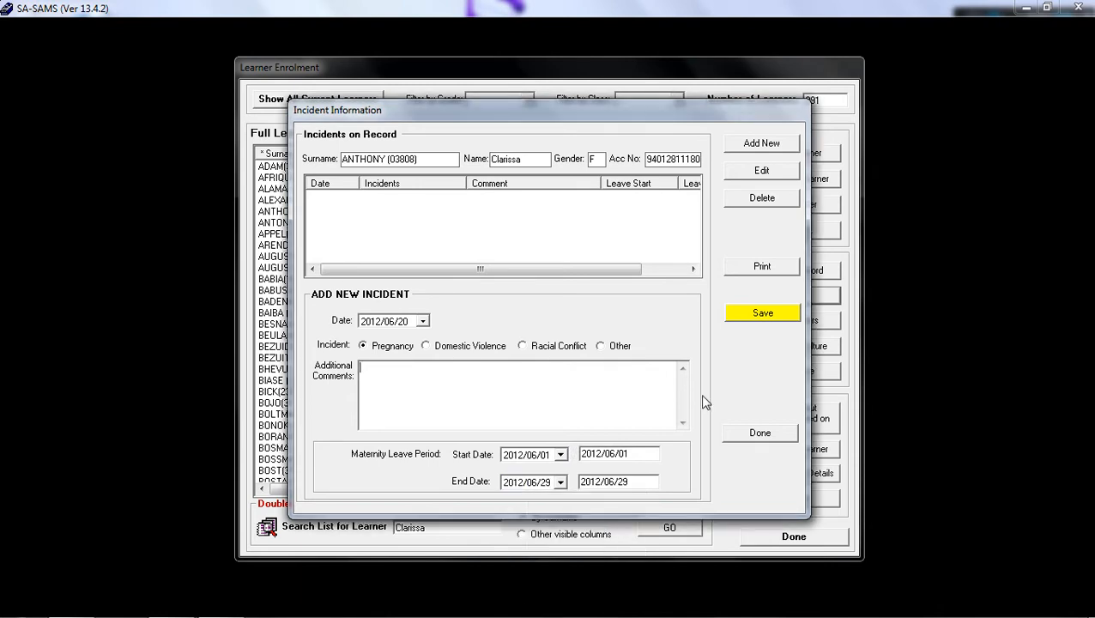
- Set the new incident's date to 2012/06/01 and save the record
{"action": "left_click", "coordinate": [768, 311]}
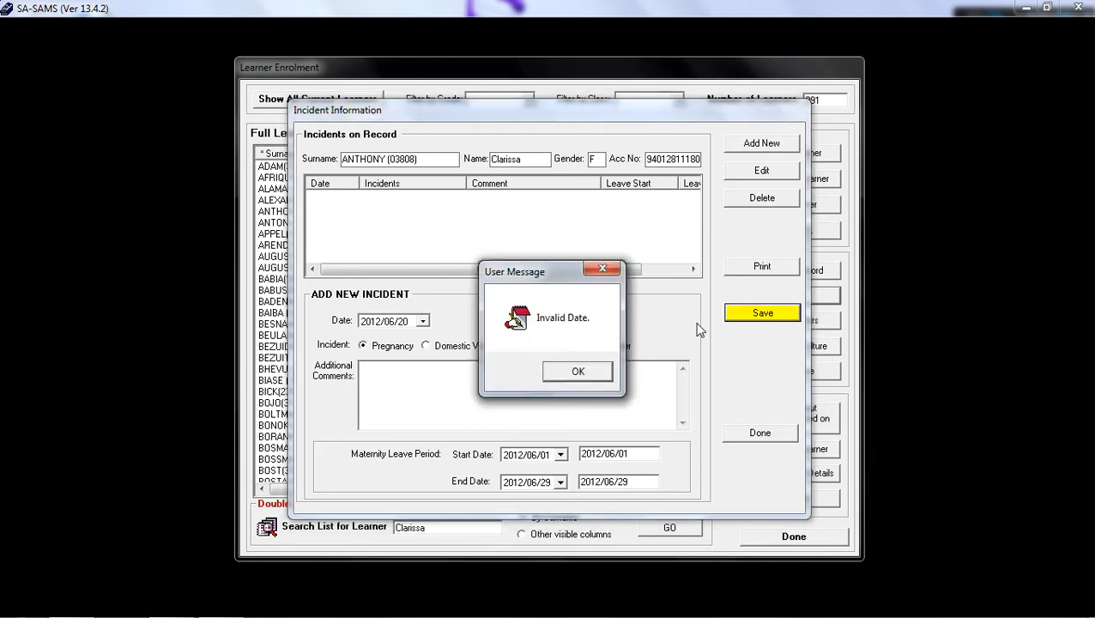
{"action": "key", "text": "Return"}
{"action": "left_click", "coordinate": [418, 324]}
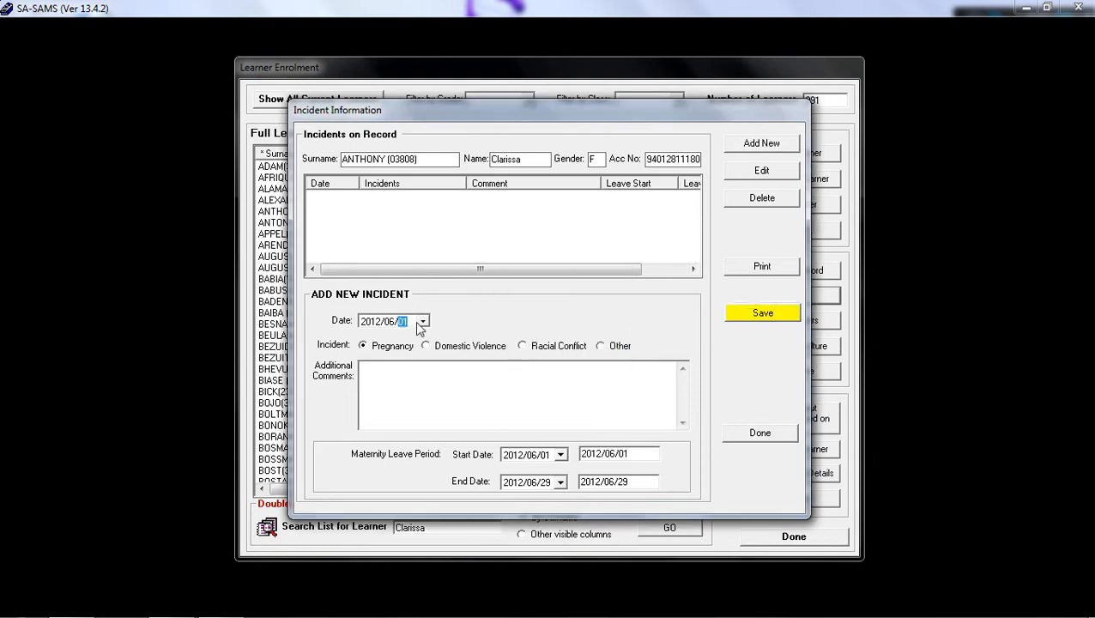
{"action": "left_click", "coordinate": [760, 315]}
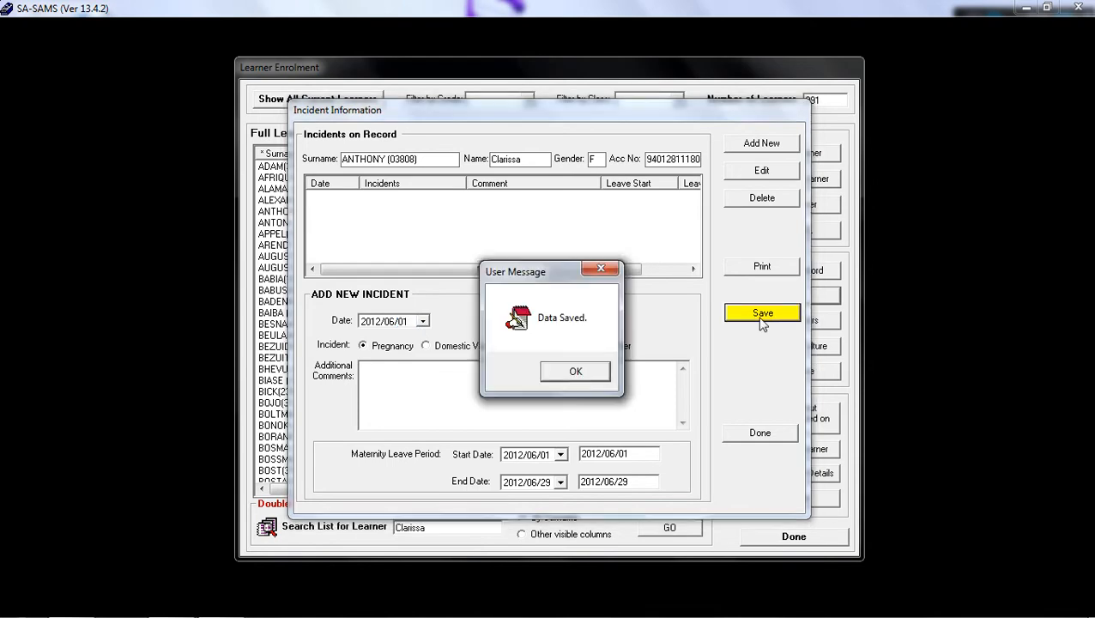
{"action": "left_click", "coordinate": [558, 376]}
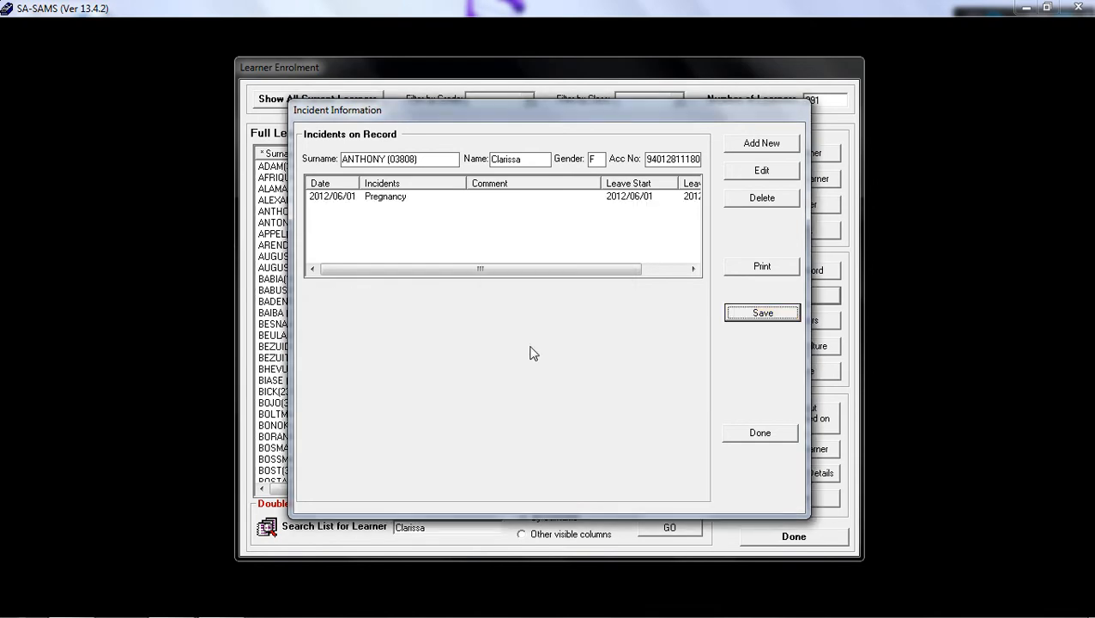
- Open the Pregnancy incident for editing, save it again without changes, and close the incident records
{"action": "left_click", "coordinate": [366, 196]}
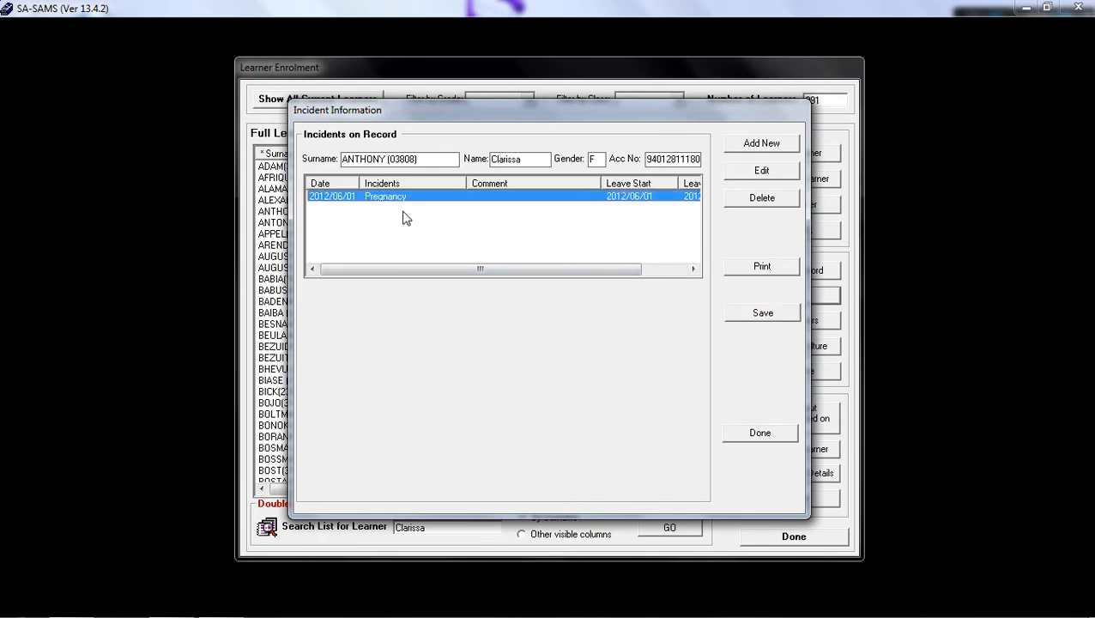
{"action": "left_click", "coordinate": [760, 171]}
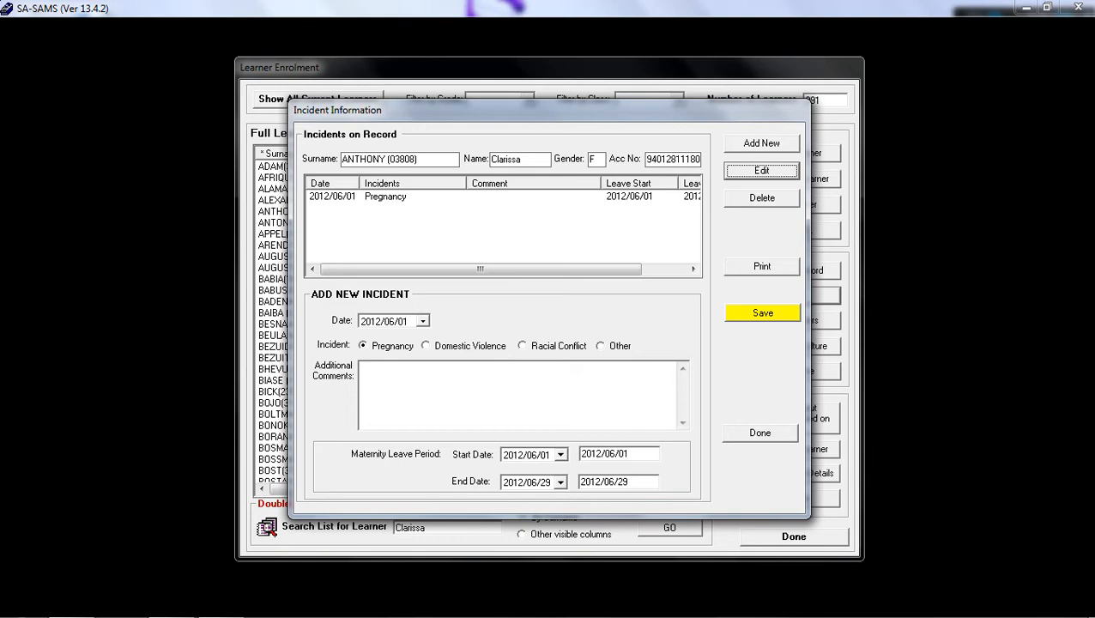
{"action": "left_click", "coordinate": [764, 313]}
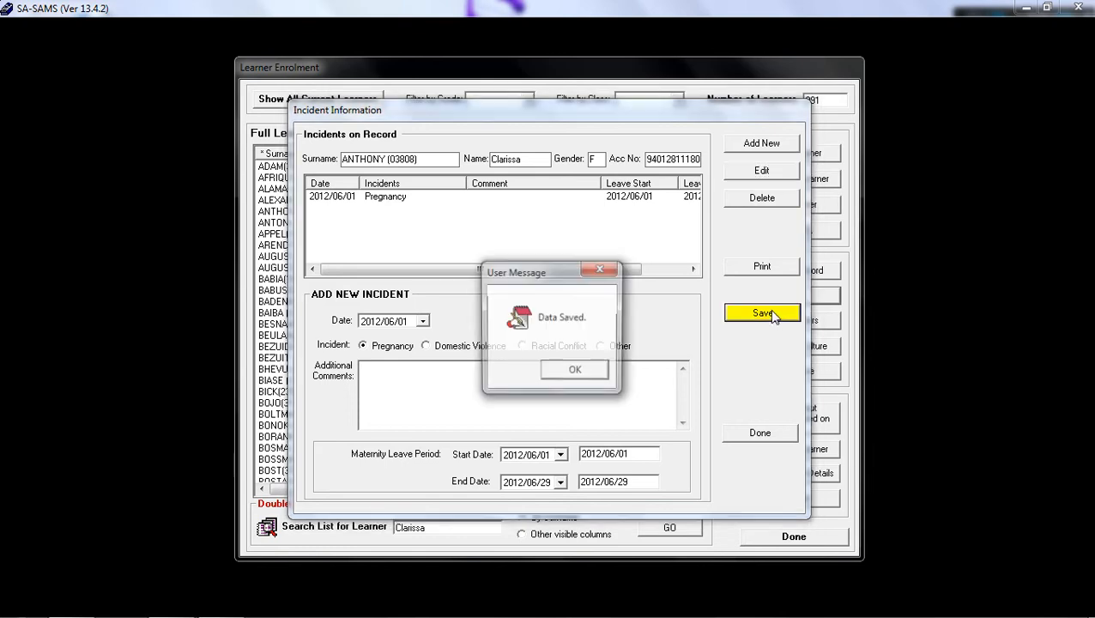
{"action": "left_click", "coordinate": [574, 372]}
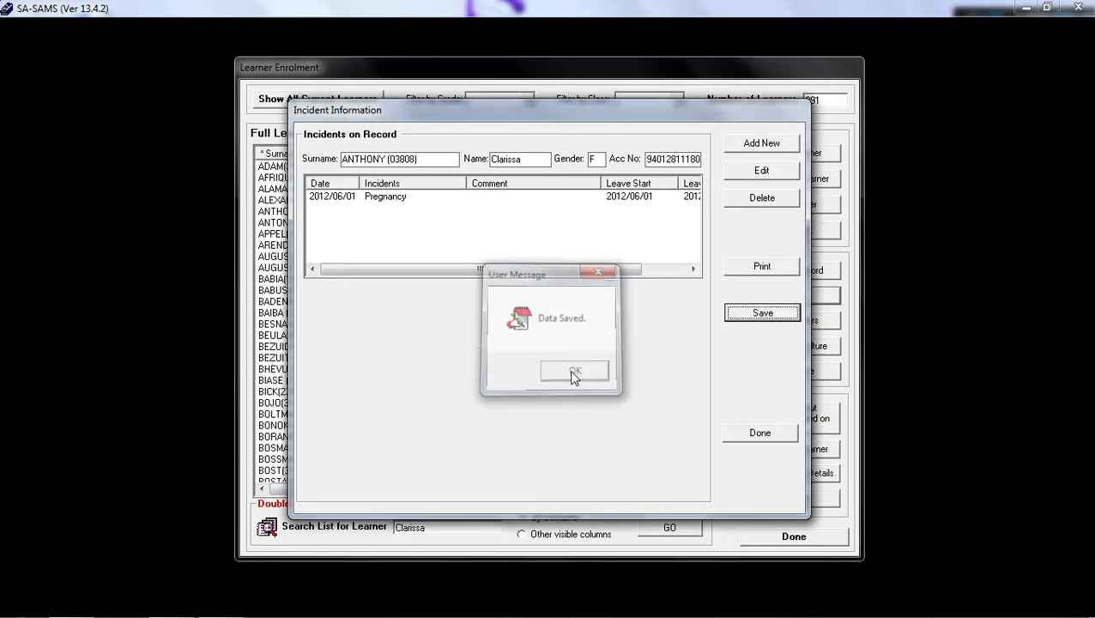
{"action": "left_click", "coordinate": [540, 197]}
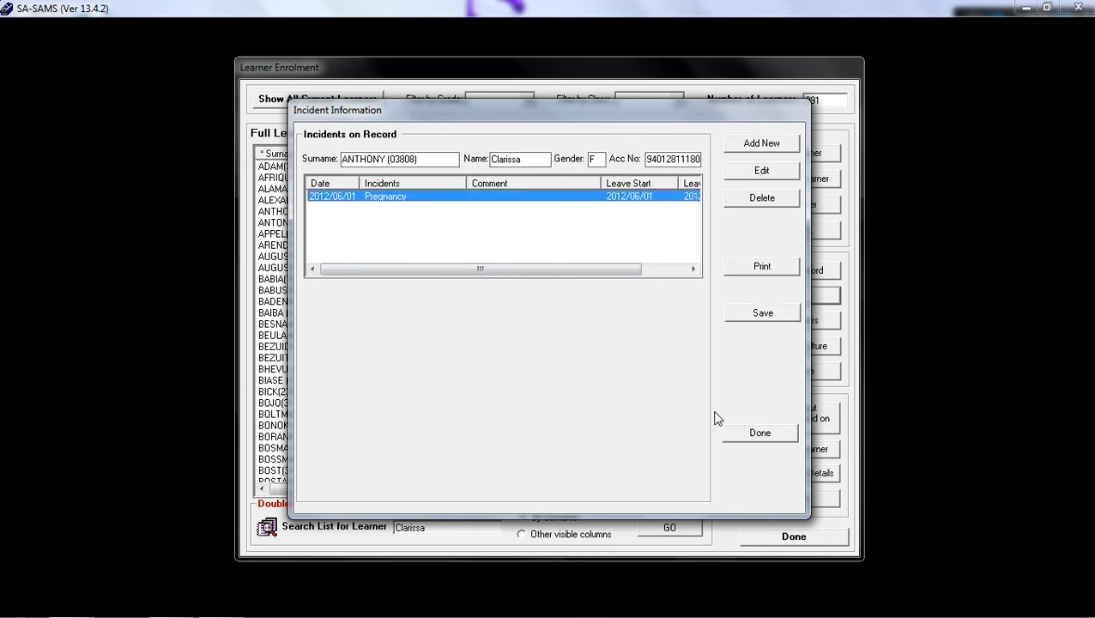
{"action": "left_click", "coordinate": [746, 434]}
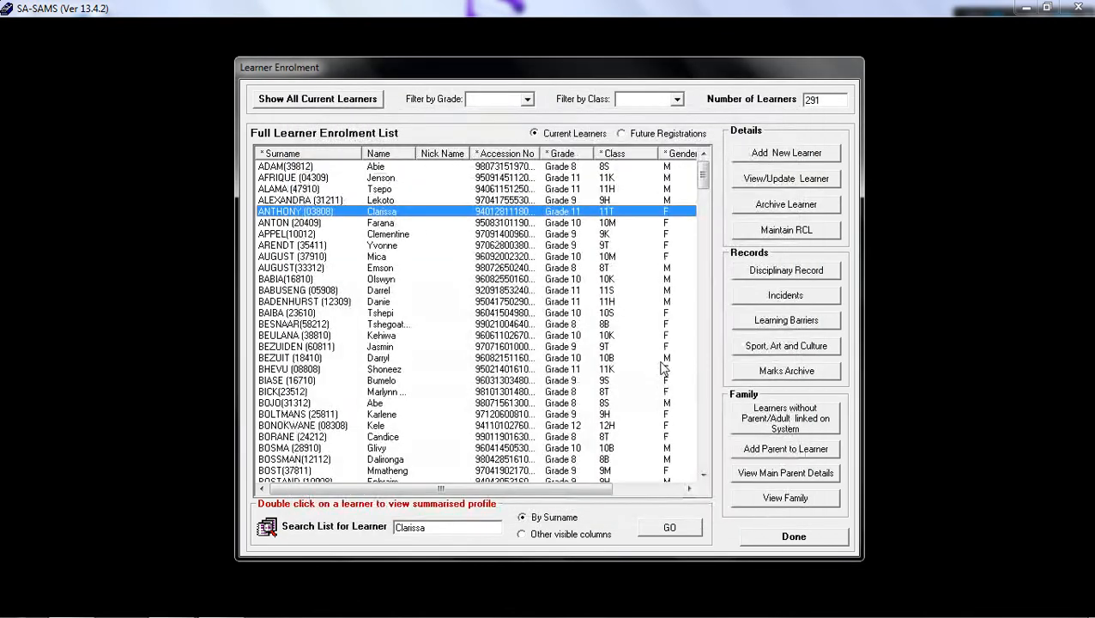
- Open the learning barriers of the second-listed Grade 10 learner in class 10M and start a new barrier entry
{"action": "left_click", "coordinate": [472, 223]}
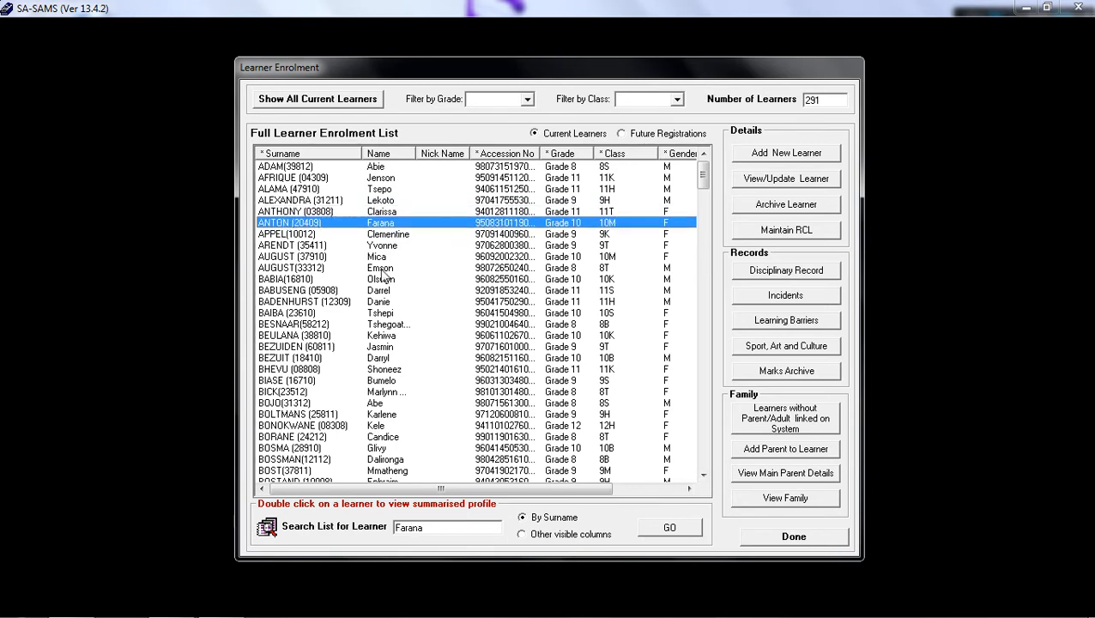
{"action": "left_click", "coordinate": [418, 257]}
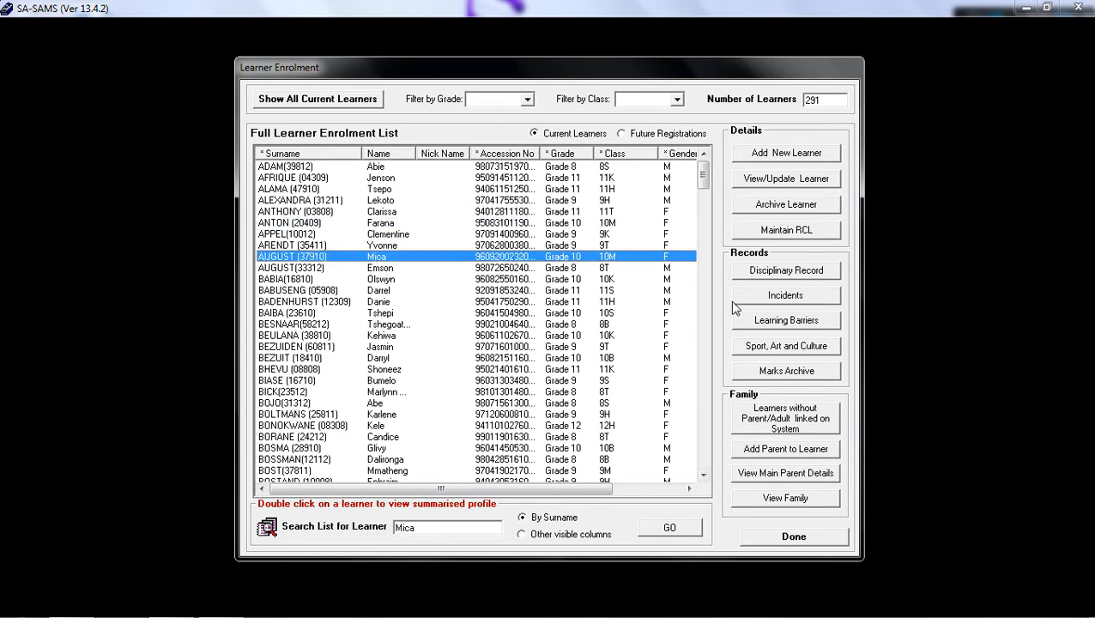
{"action": "left_click", "coordinate": [829, 324]}
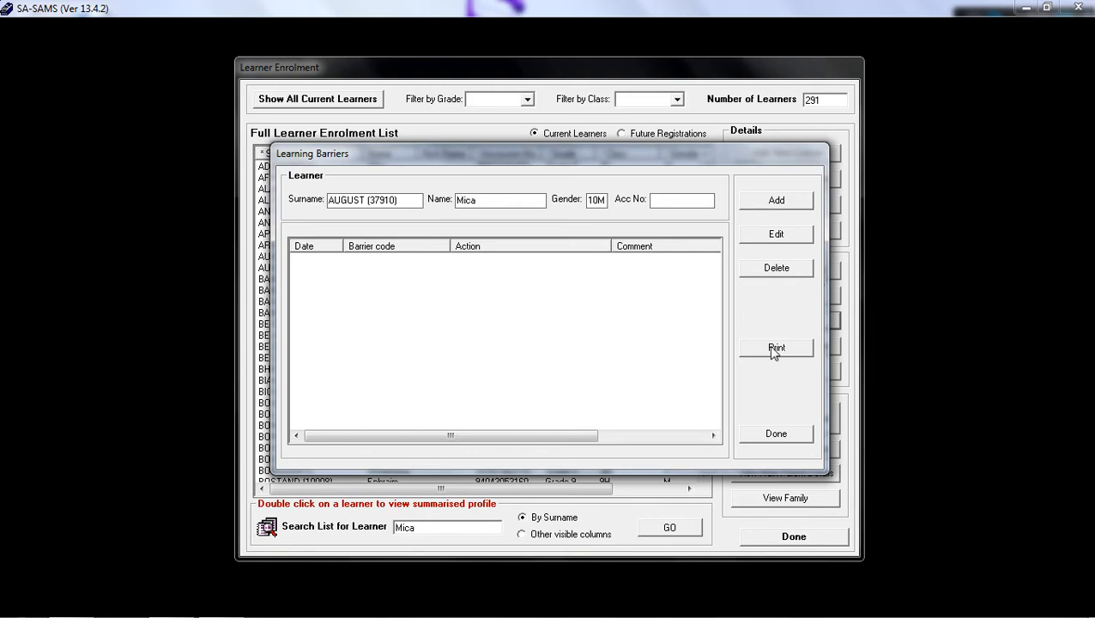
{"action": "left_click", "coordinate": [779, 202]}
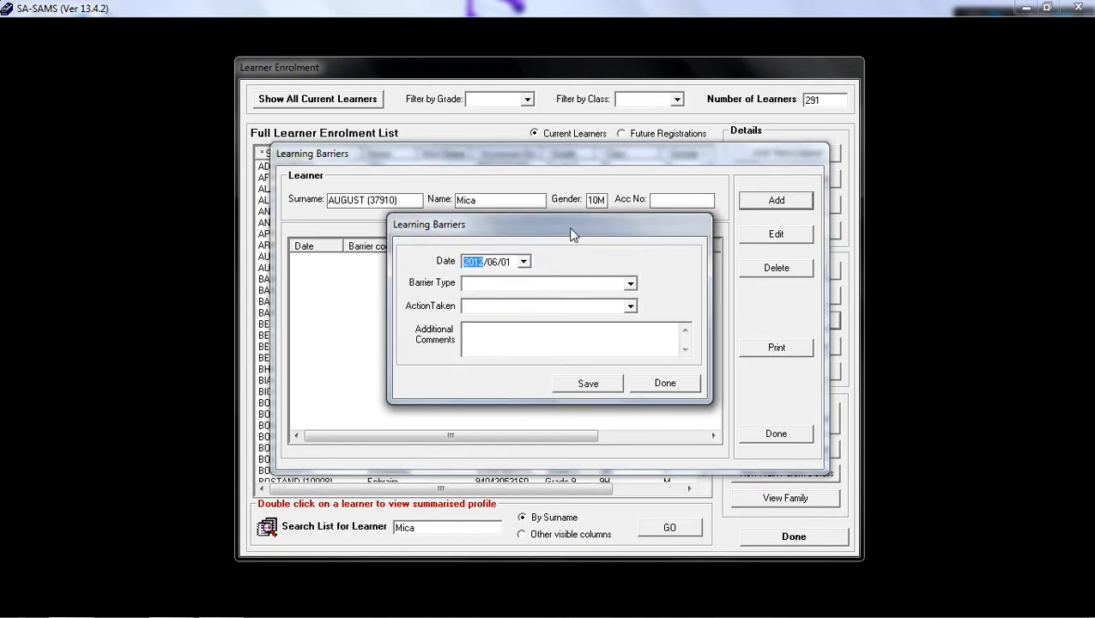
{"action": "left_click_drag", "start_coordinate": [570, 228], "coordinate": [574, 168]}
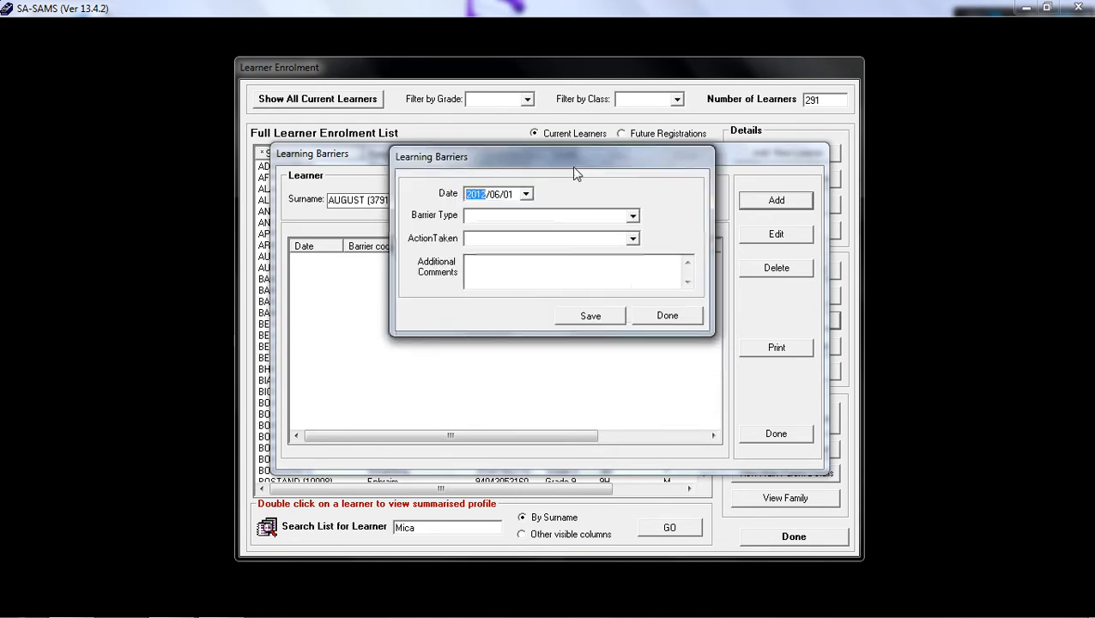
- Examine the barrier type and action taken options, and close the learning barriers without saving an entry
{"action": "left_click", "coordinate": [633, 216]}
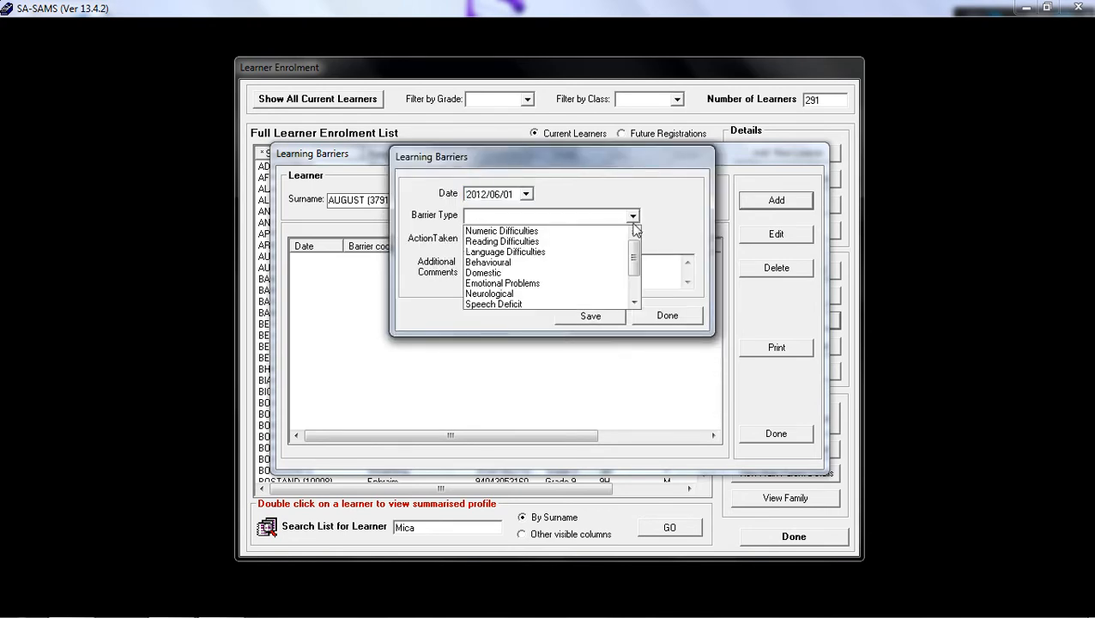
{"action": "left_click_drag", "start_coordinate": [634, 258], "coordinate": [637, 286]}
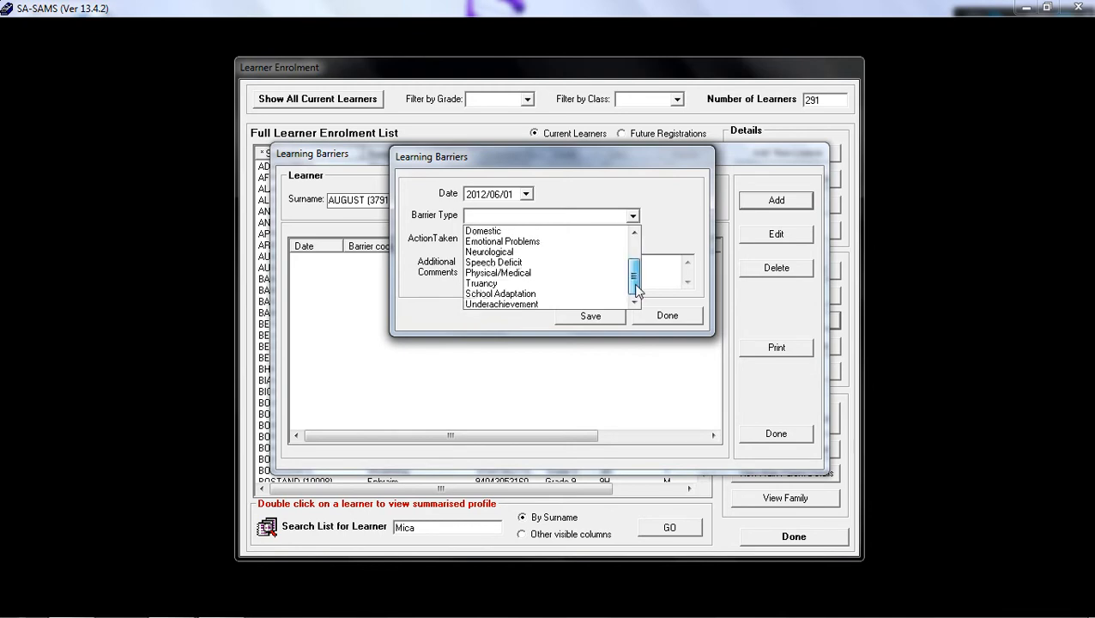
{"action": "left_click", "coordinate": [633, 217]}
{"action": "left_click", "coordinate": [634, 238]}
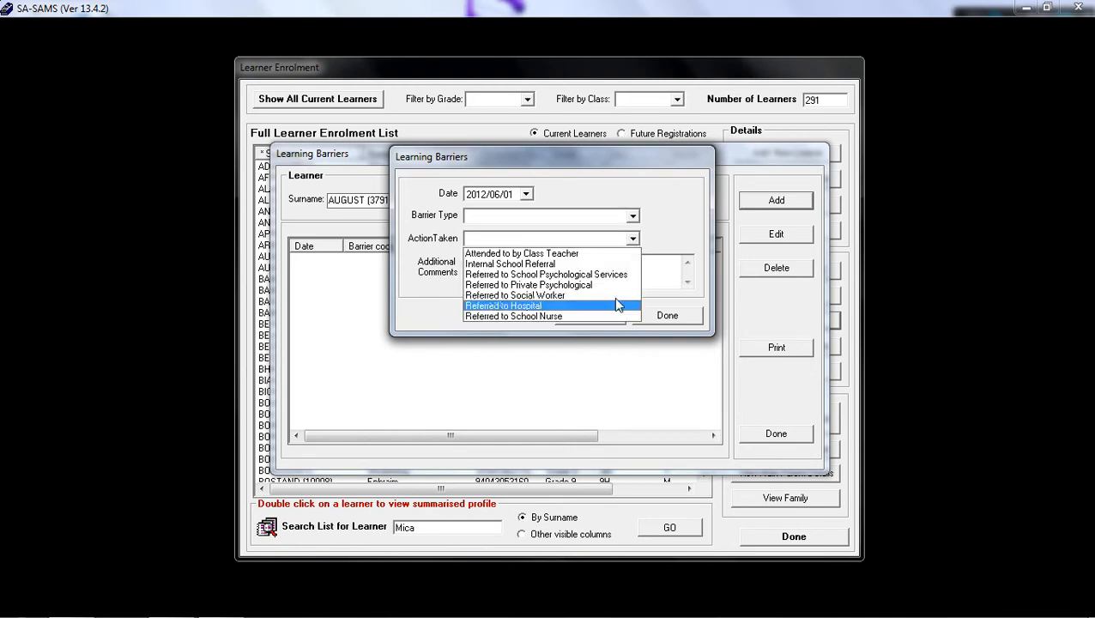
{"action": "left_click", "coordinate": [634, 240]}
{"action": "left_click", "coordinate": [625, 267]}
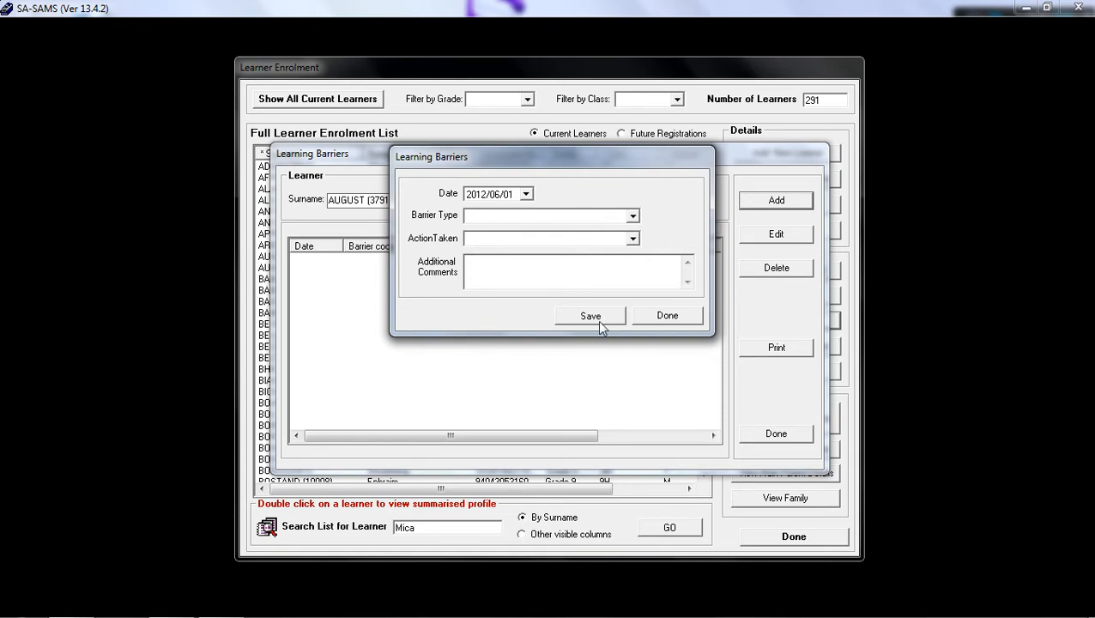
{"action": "left_click", "coordinate": [668, 316]}
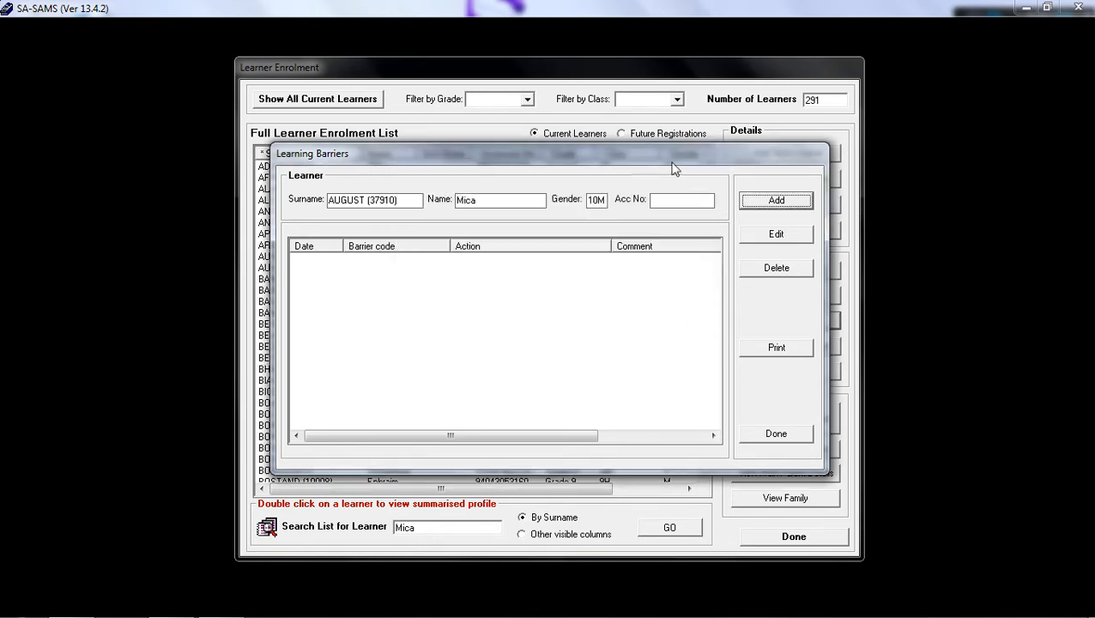
{"action": "left_click_drag", "start_coordinate": [672, 163], "coordinate": [674, 155]}
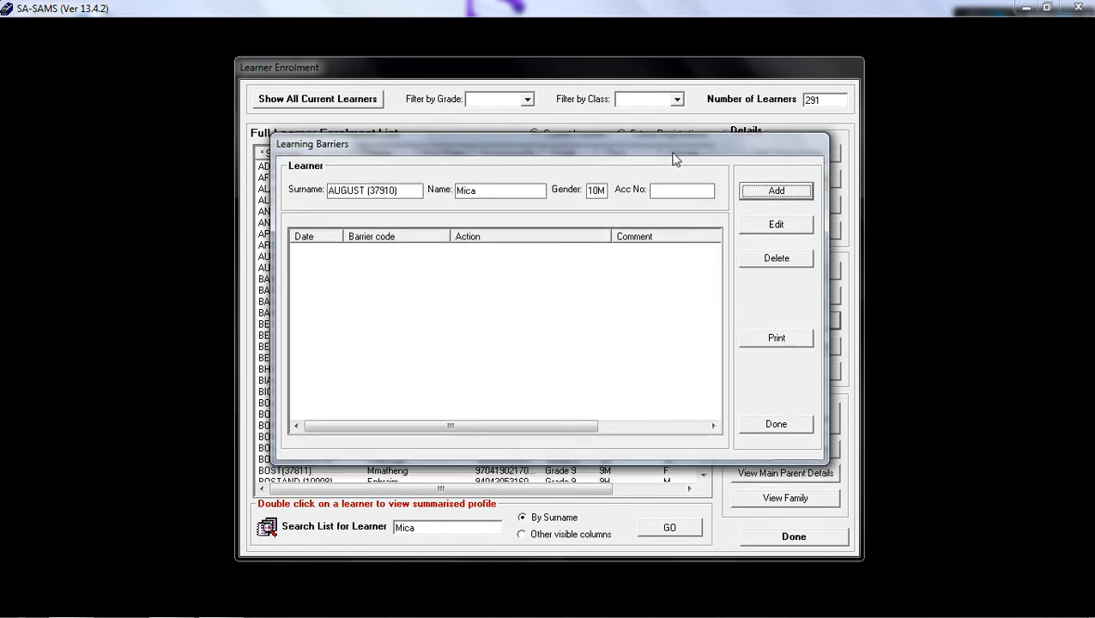
{"action": "left_click", "coordinate": [772, 427]}
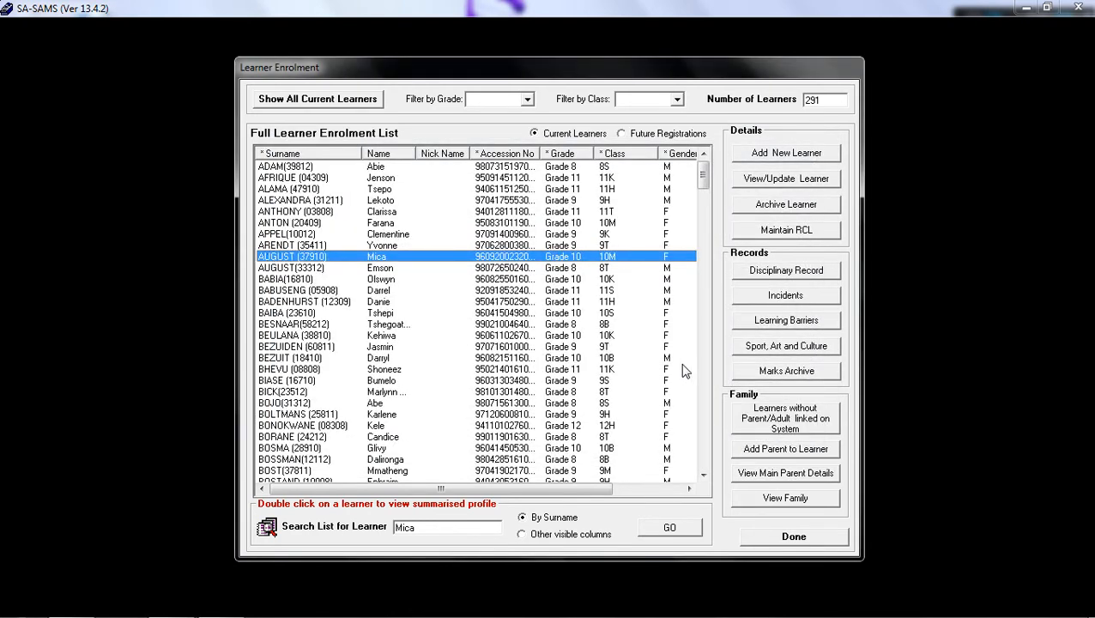
- Open the sport, art and culture activities of the second-listed class 11K learner and check the previous-year option
{"action": "left_click", "coordinate": [538, 368]}
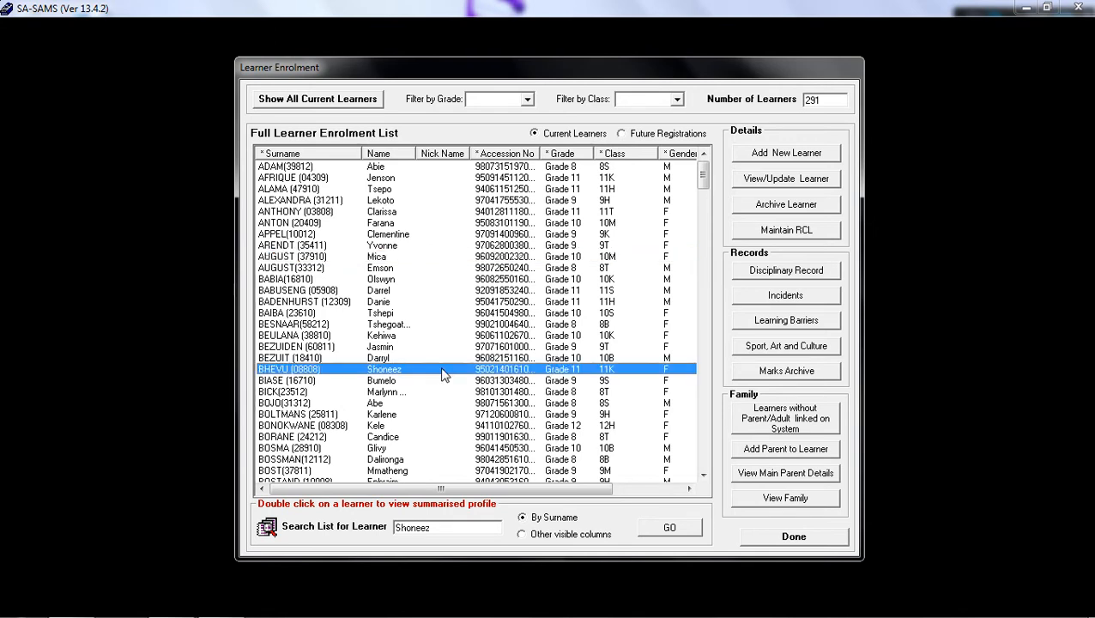
{"action": "left_click", "coordinate": [780, 352]}
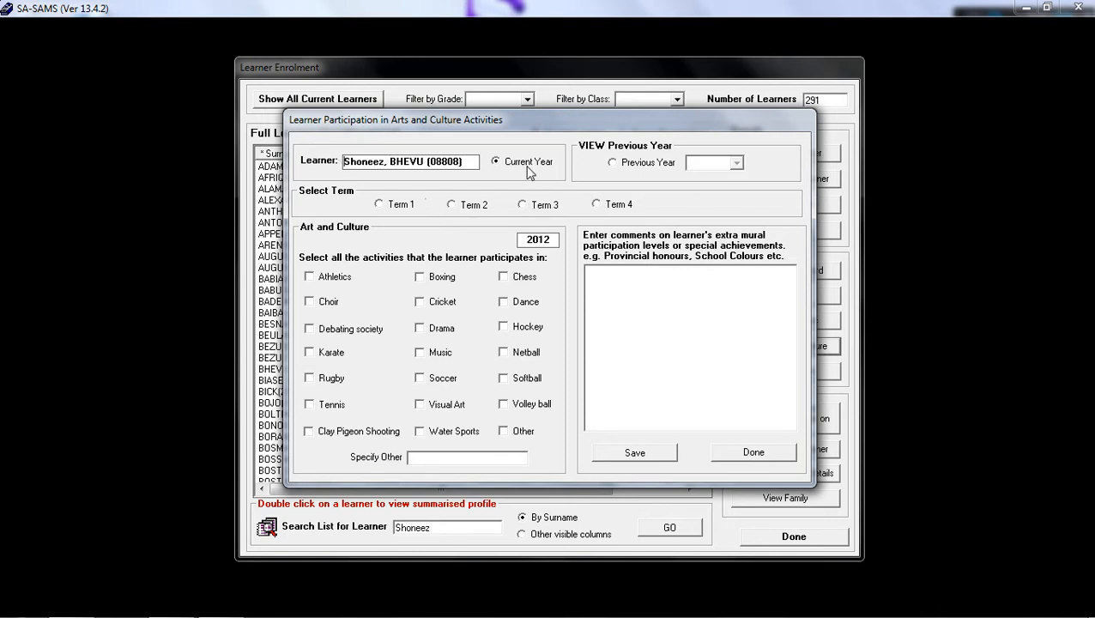
{"action": "left_click", "coordinate": [625, 167]}
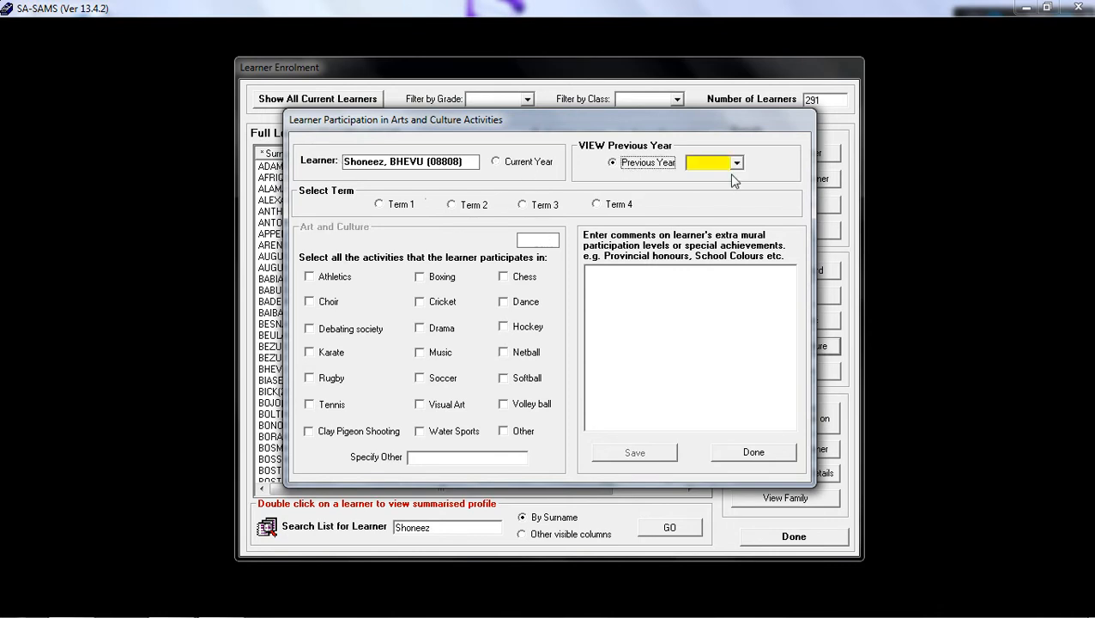
{"action": "left_click", "coordinate": [738, 164]}
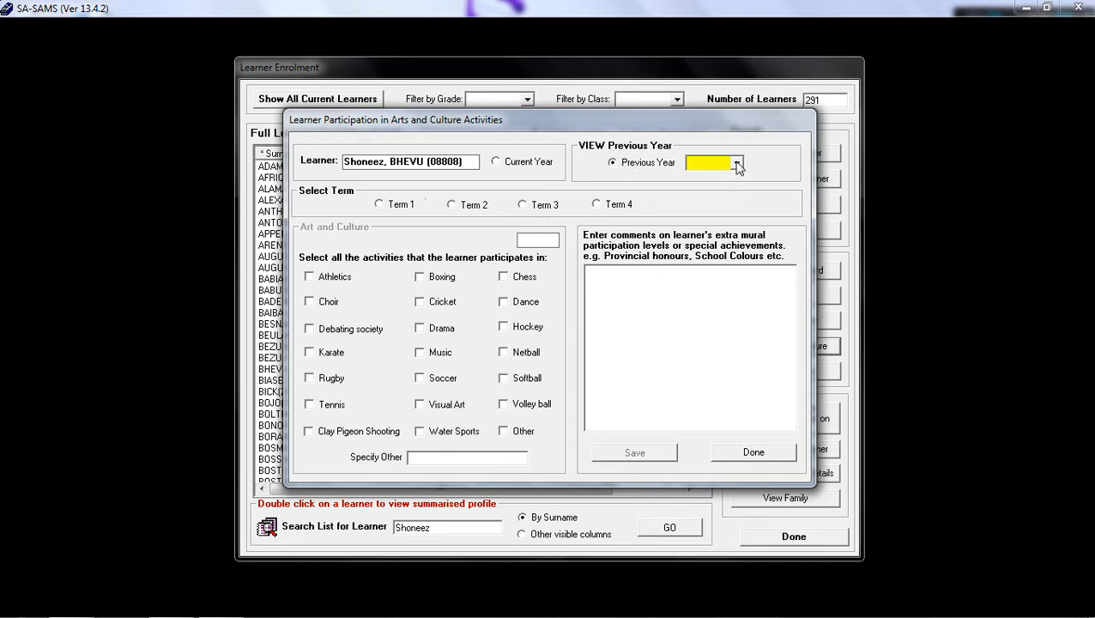
- Select the current year and Term 1, and mark Athletics, Choir, Drama and Music as the learner's activities
{"action": "left_click", "coordinate": [497, 163]}
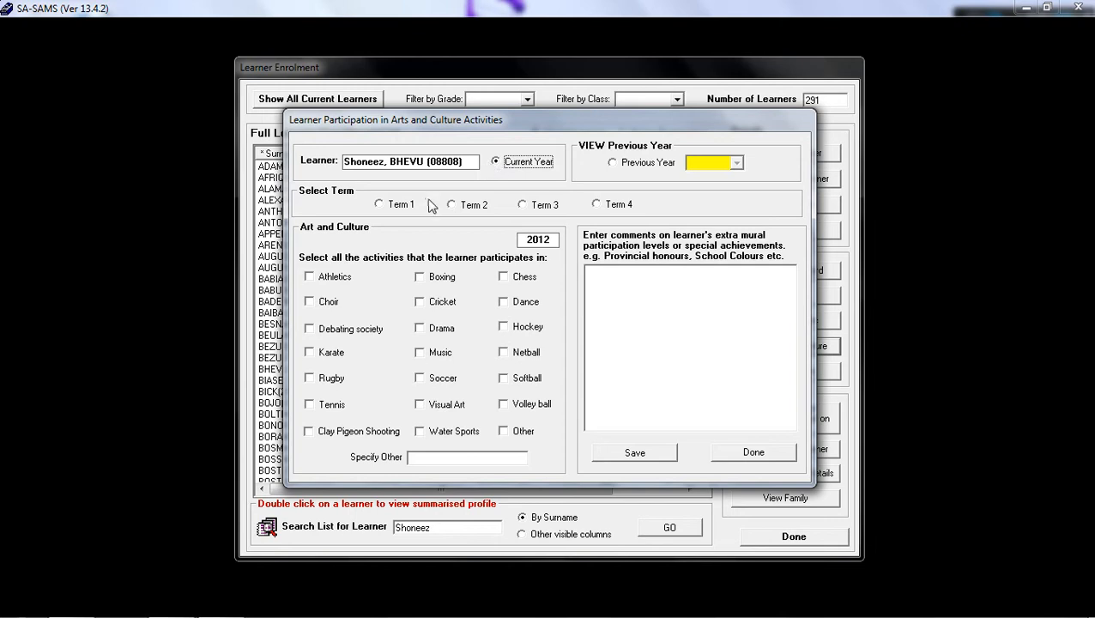
{"action": "left_click", "coordinate": [379, 205]}
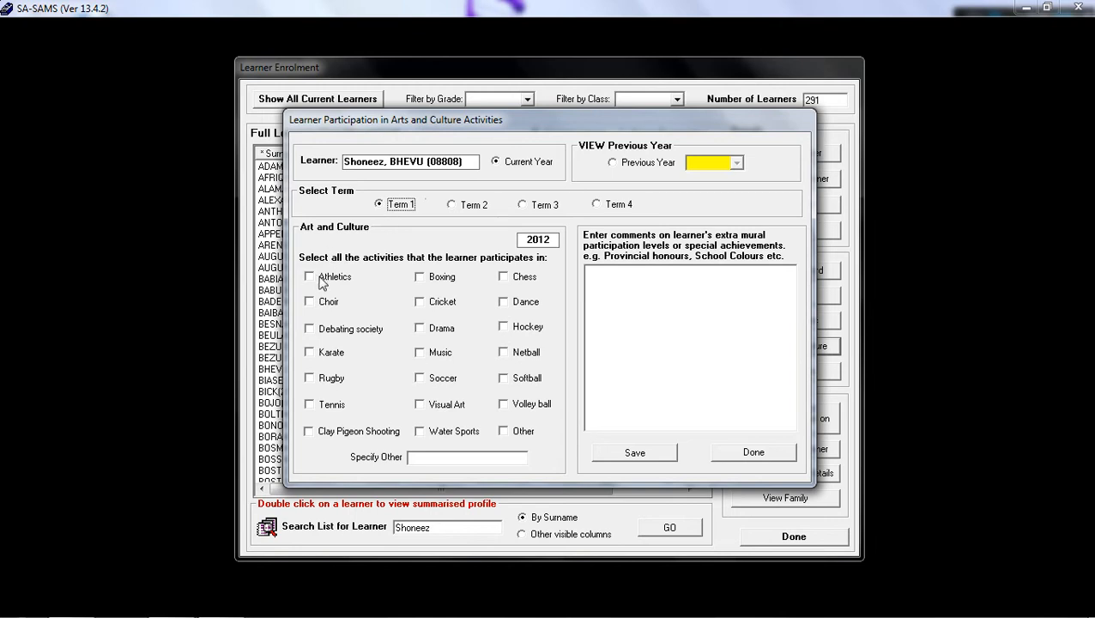
{"action": "left_click", "coordinate": [310, 278]}
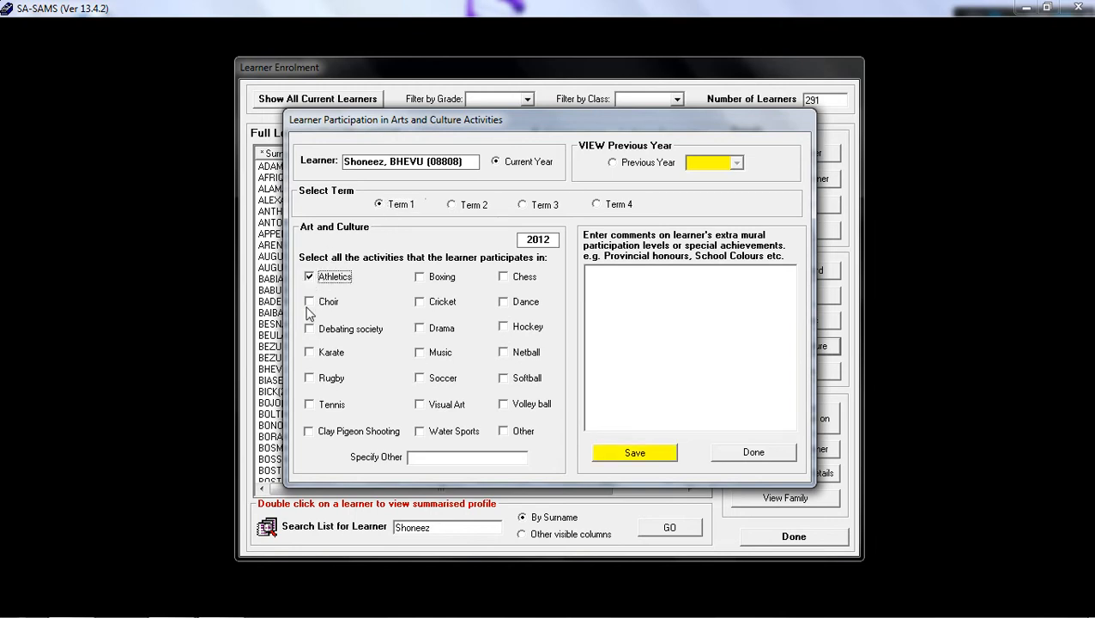
{"action": "left_click", "coordinate": [310, 302]}
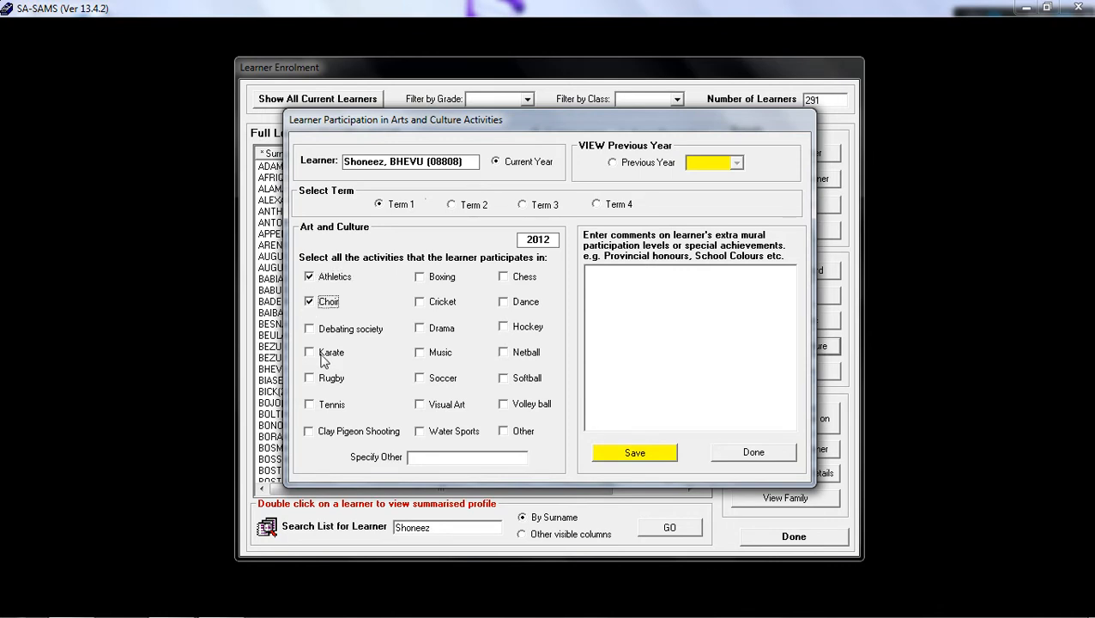
{"action": "left_click", "coordinate": [419, 329]}
{"action": "left_click", "coordinate": [424, 355]}
{"action": "left_click", "coordinate": [417, 459]}
- Save the learner's activities, check the comments area without entering anything, and close the participation record
{"action": "left_click", "coordinate": [611, 452]}
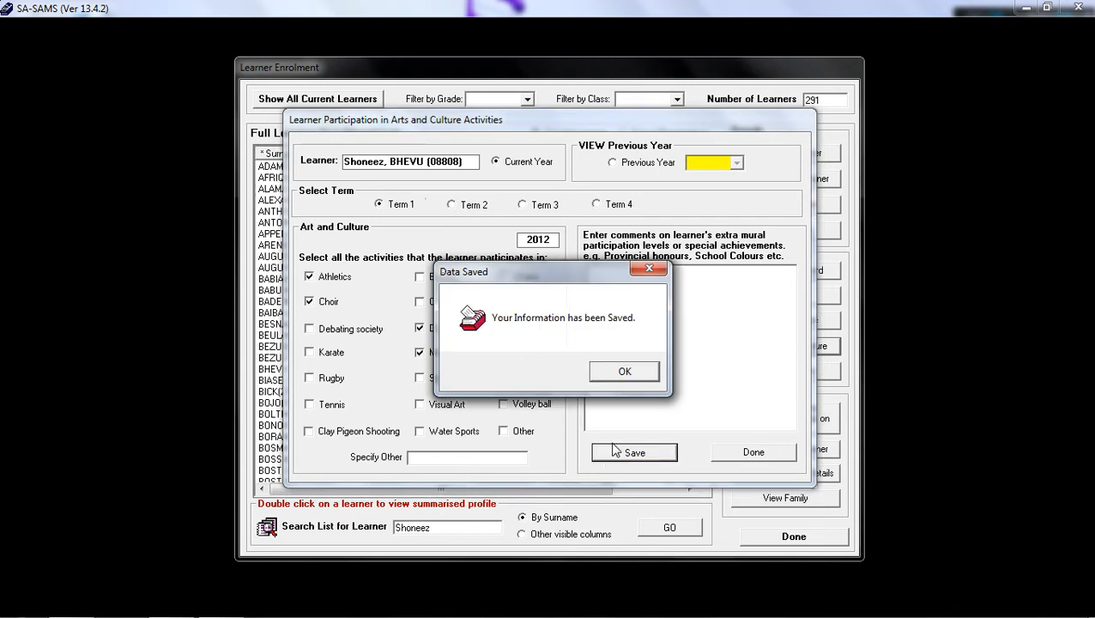
{"action": "left_click", "coordinate": [623, 373]}
{"action": "left_click", "coordinate": [601, 281]}
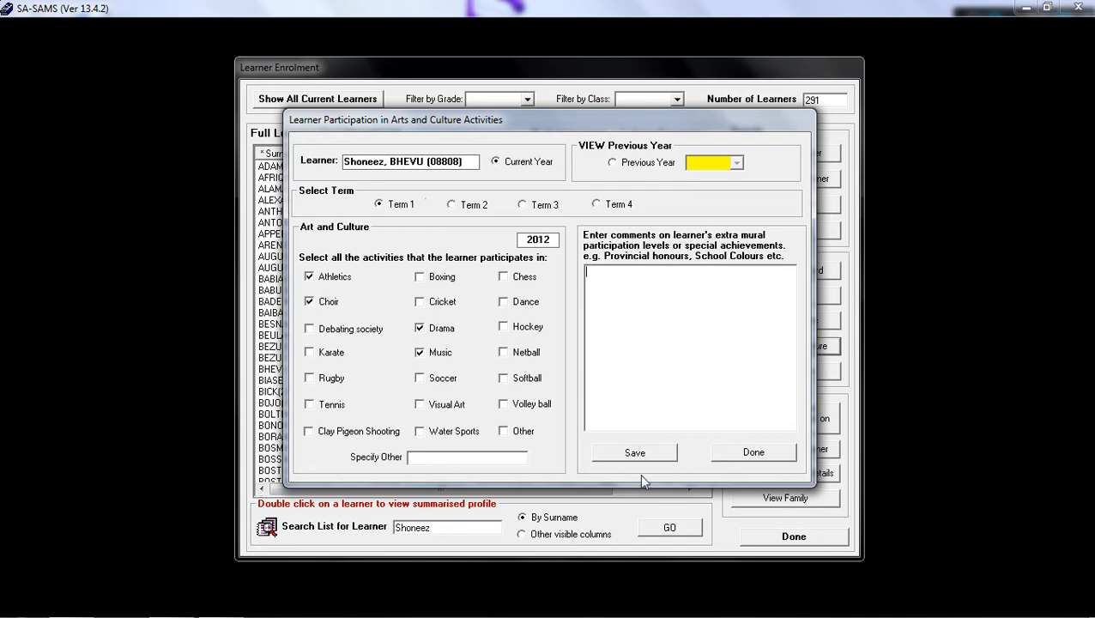
{"action": "left_click", "coordinate": [757, 454]}
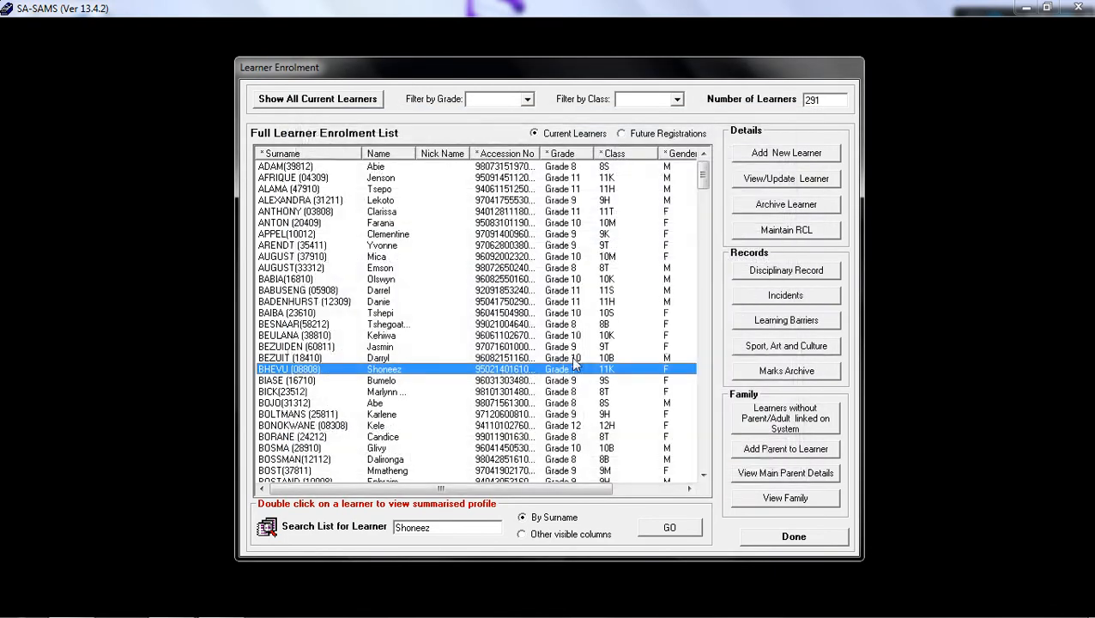
- Open the marks archive of the first-listed Grade 9 learner in class 9H
{"action": "left_click", "coordinate": [558, 326]}
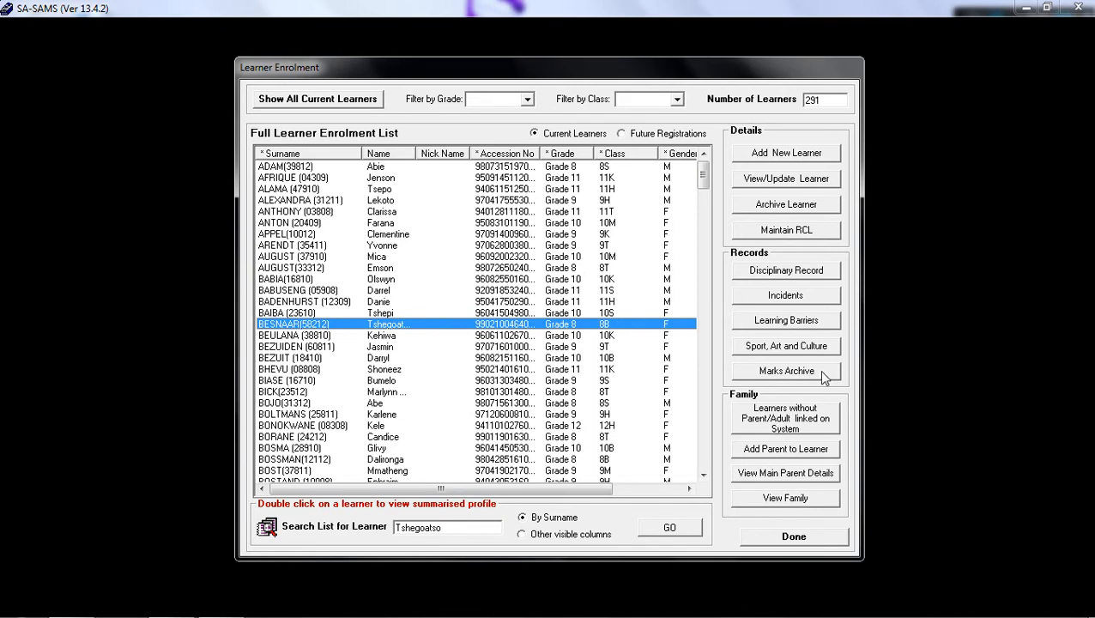
{"action": "left_click", "coordinate": [549, 267]}
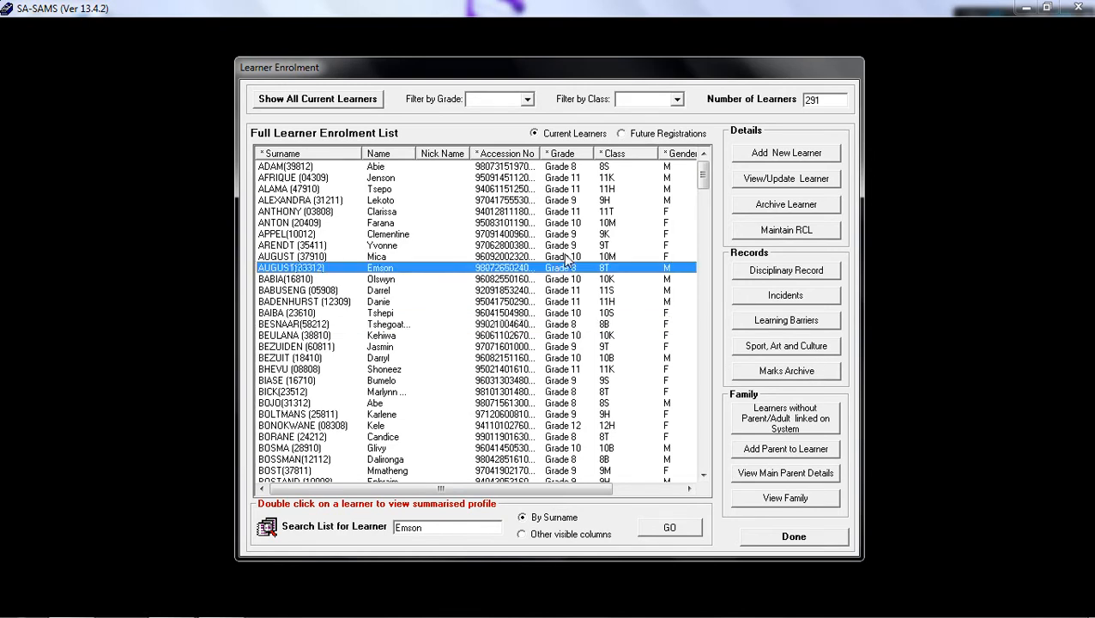
{"action": "left_click", "coordinate": [548, 199]}
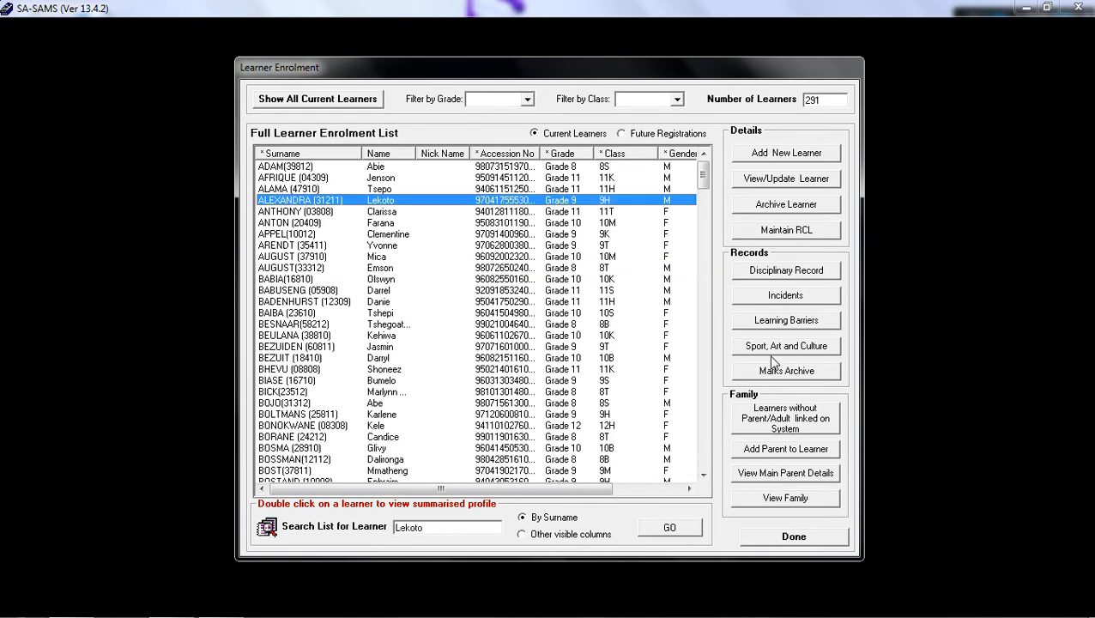
{"action": "left_click", "coordinate": [808, 378]}
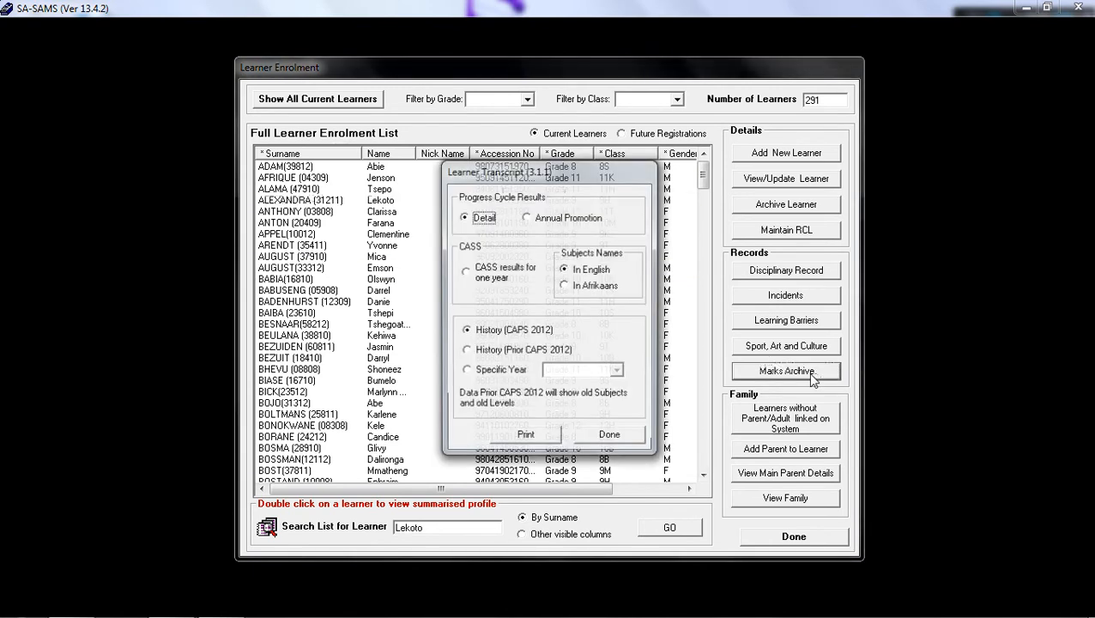
- Examine the transcript's Detail, Annual Promotion and Specific Year options, and close the transcript dialog without printing
{"action": "left_click_drag", "start_coordinate": [548, 184], "coordinate": [503, 159]}
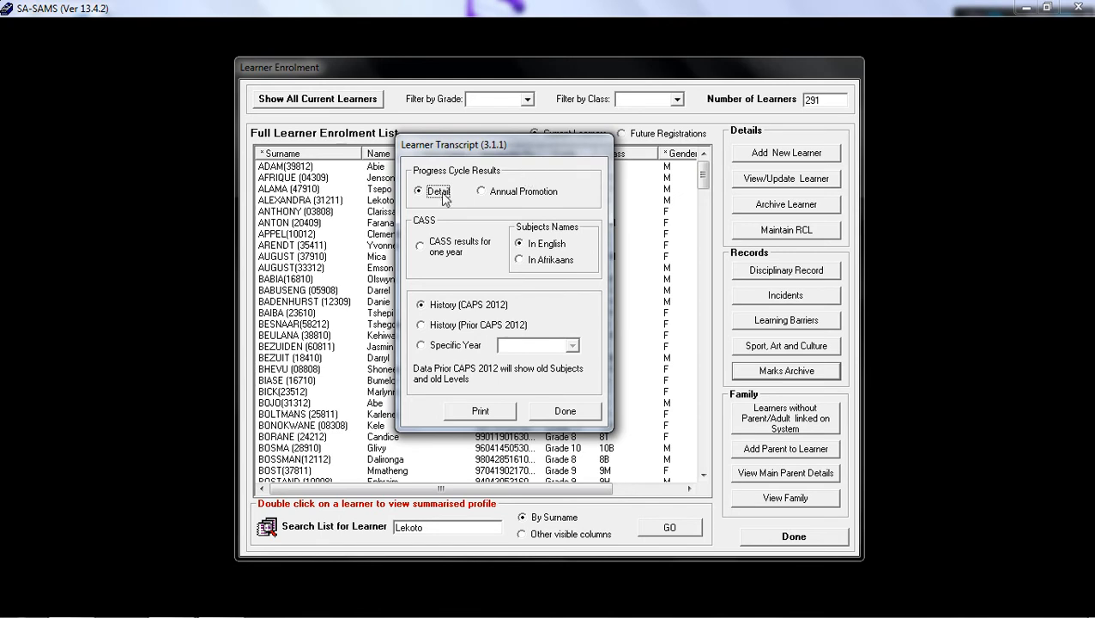
{"action": "left_click", "coordinate": [483, 193]}
{"action": "left_click", "coordinate": [438, 197]}
{"action": "left_click", "coordinate": [420, 345]}
{"action": "left_click", "coordinate": [572, 346]}
{"action": "left_click", "coordinate": [569, 411]}
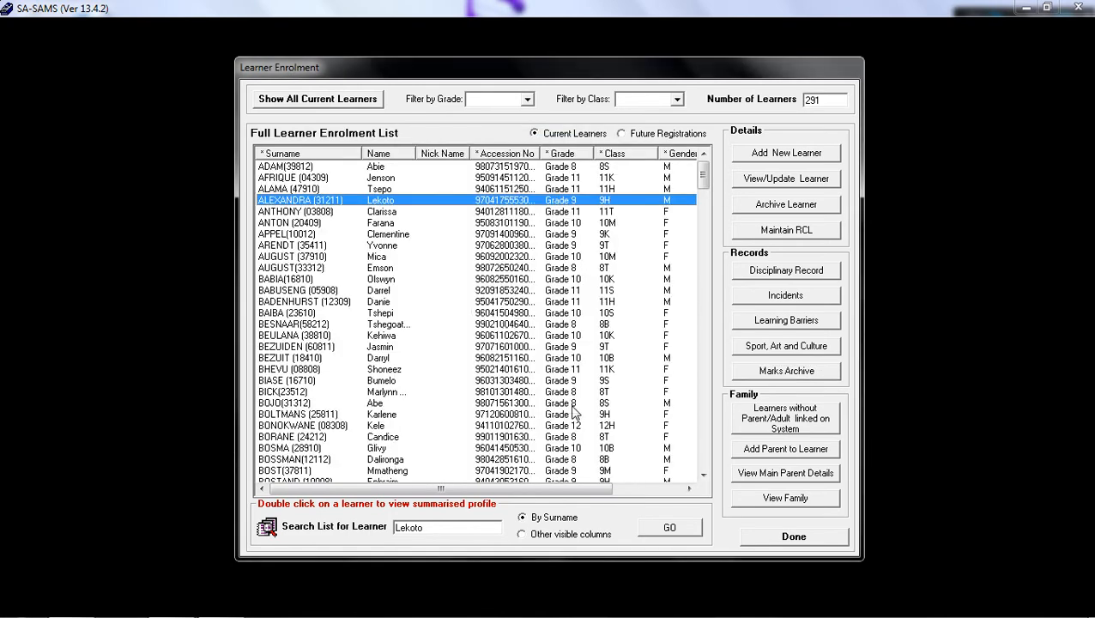
- Start adding a new parent for the first-listed Grade 11 learner in class 11H
{"action": "left_click", "coordinate": [463, 179]}
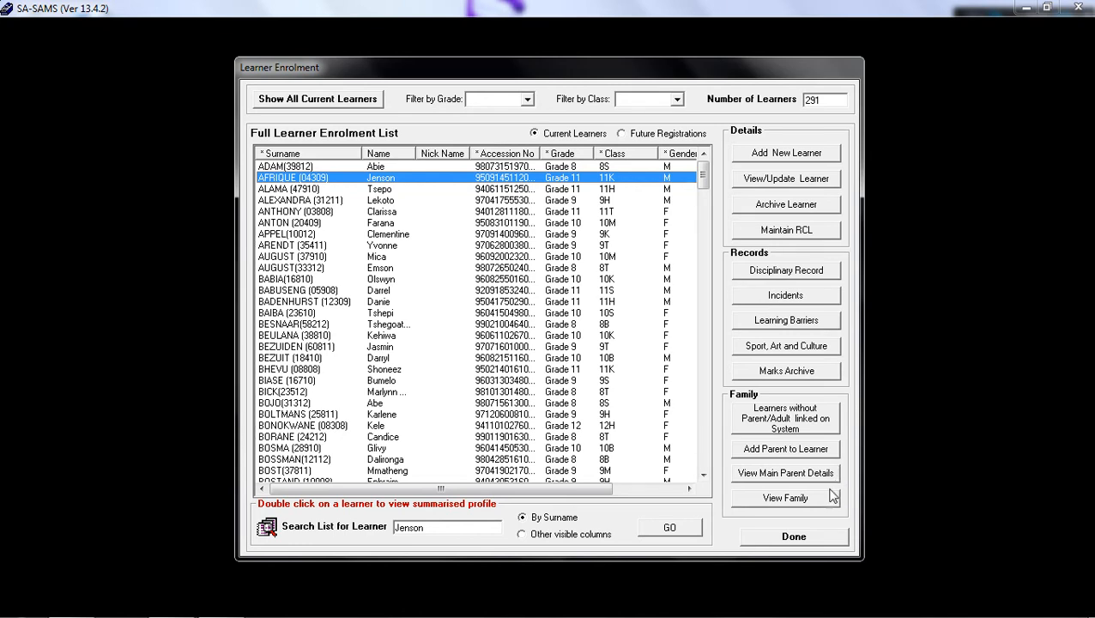
{"action": "left_click", "coordinate": [418, 190]}
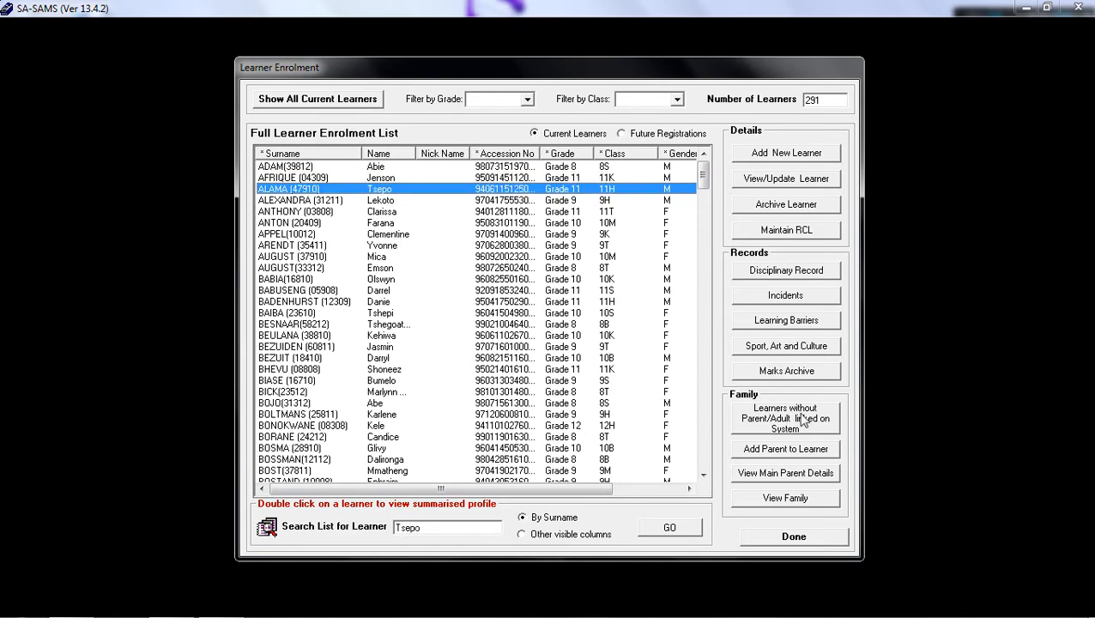
{"action": "left_click", "coordinate": [823, 450]}
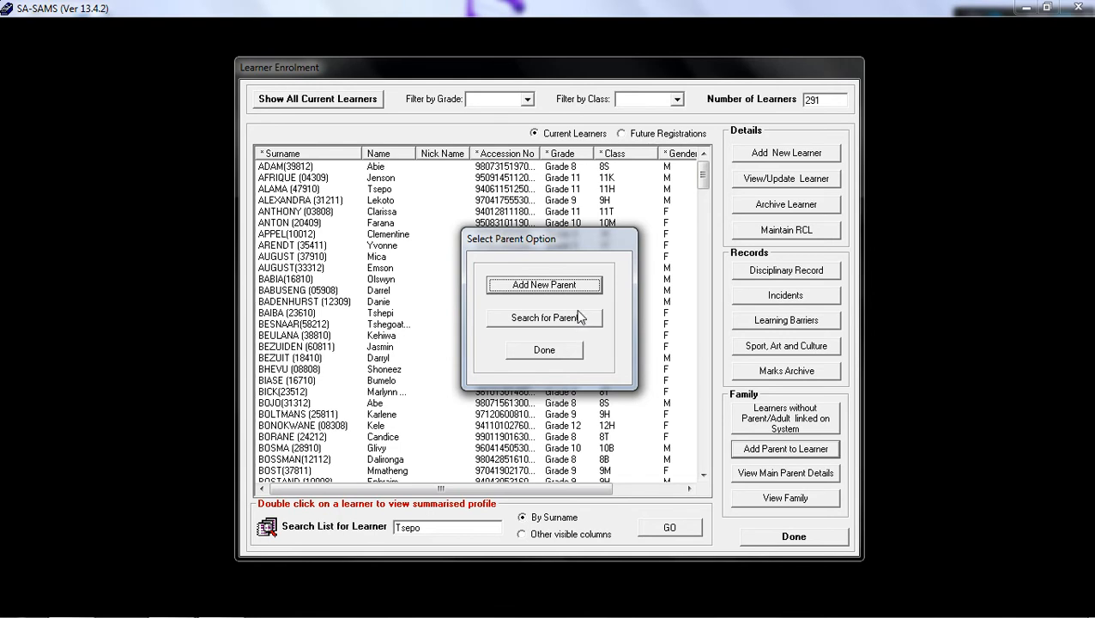
{"action": "left_click", "coordinate": [544, 285]}
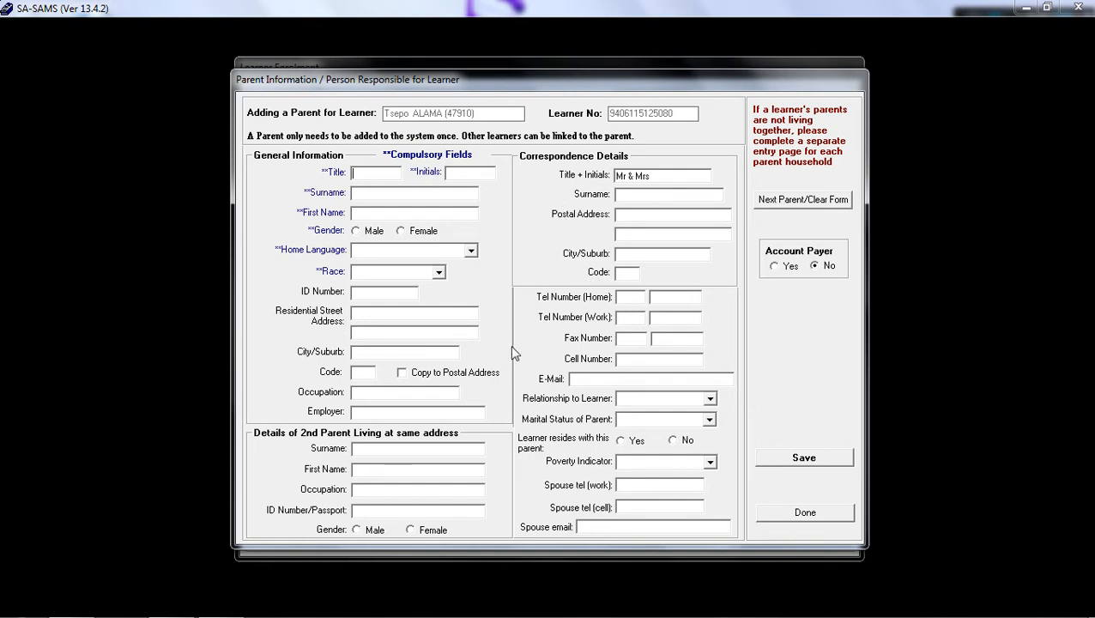
- Examine the parent form's telephone and fax fields, clear the form, and close it without saving a parent
{"action": "key", "text": "Tab"}
{"action": "left_click", "coordinate": [666, 297]}
{"action": "left_click", "coordinate": [671, 338]}
{"action": "left_click", "coordinate": [668, 297]}
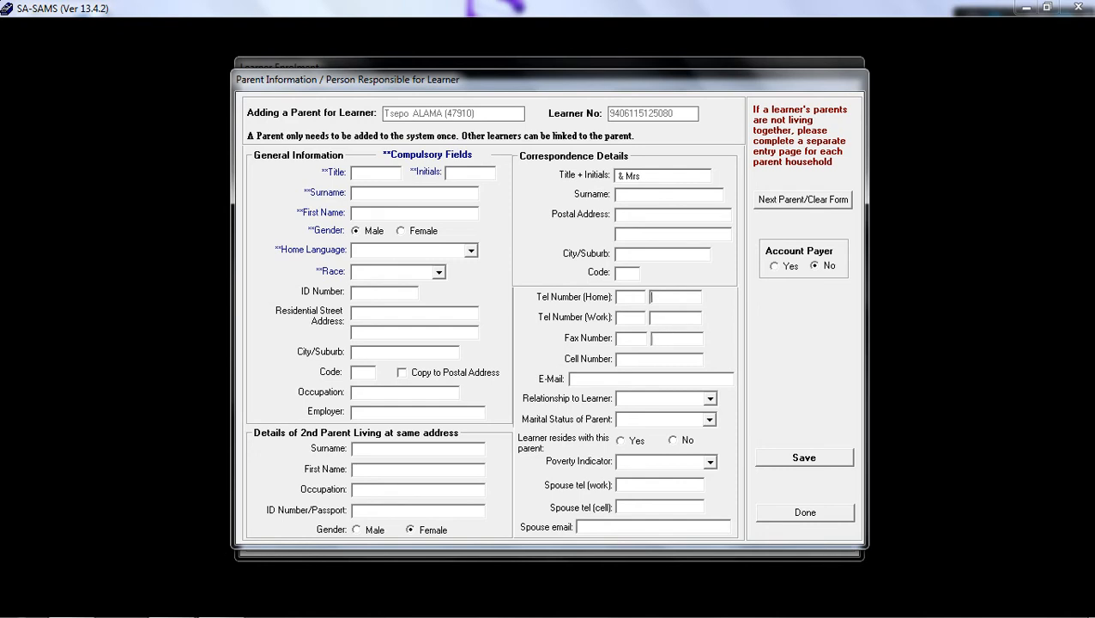
{"action": "left_click", "coordinate": [635, 335]}
{"action": "left_click", "coordinate": [633, 318]}
{"action": "left_click", "coordinate": [804, 201]}
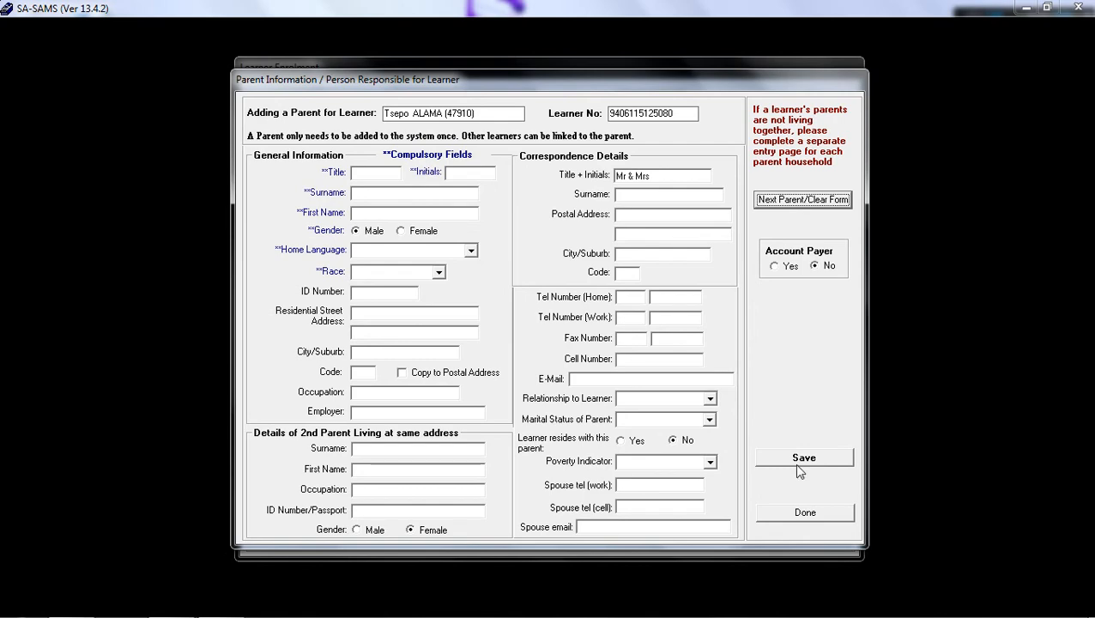
{"action": "left_click", "coordinate": [806, 515]}
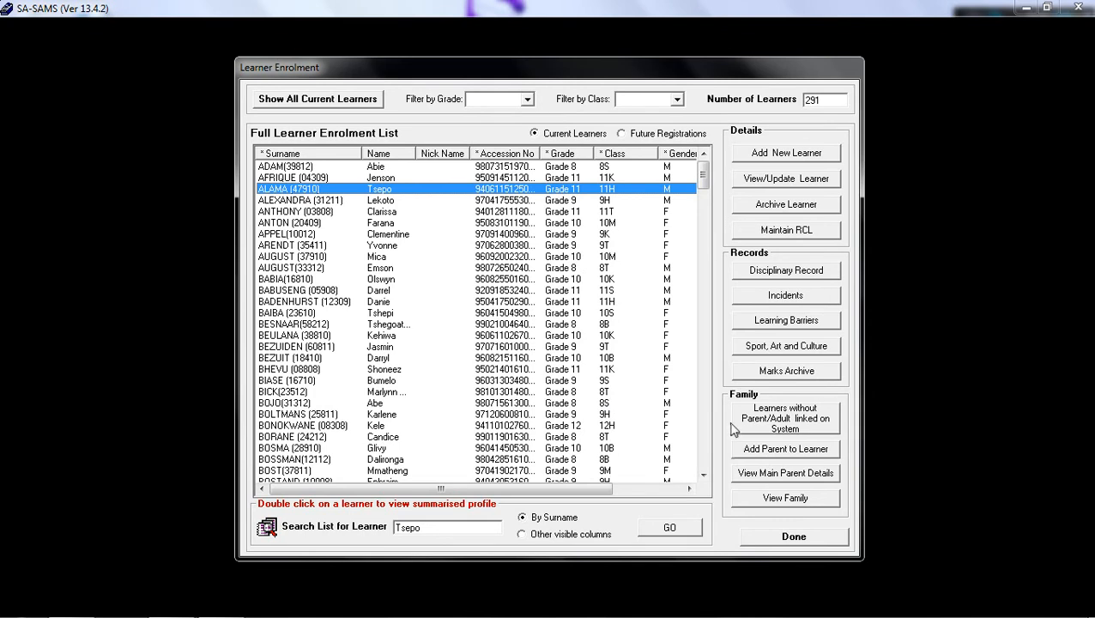
- List the learners without a linked parent, select the listed learner, and show all current learners again
{"action": "left_click", "coordinate": [820, 423]}
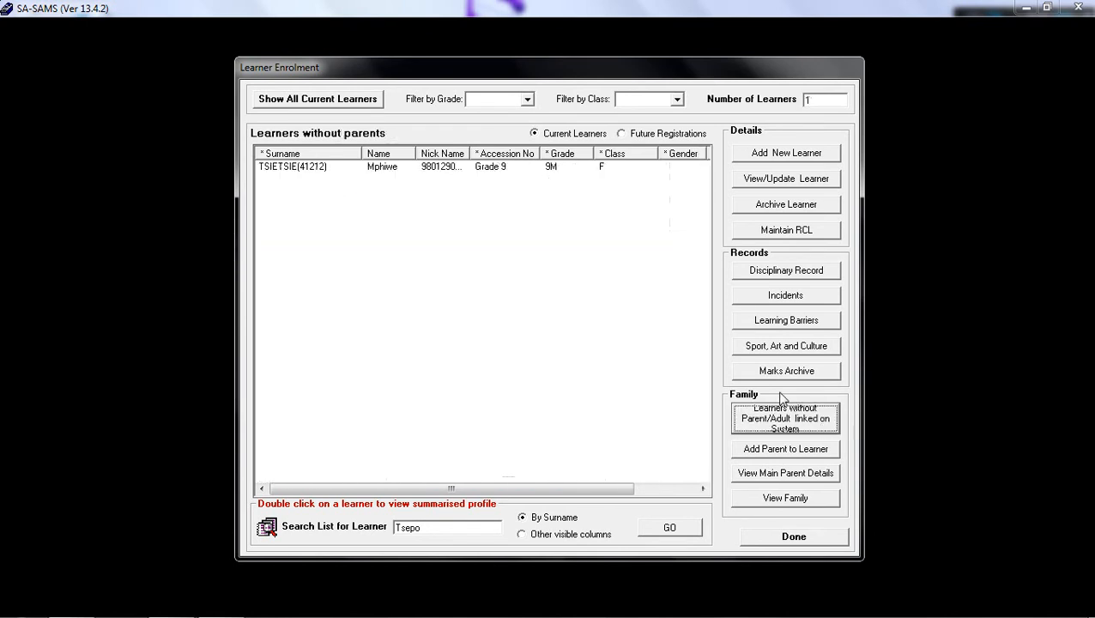
{"action": "left_click", "coordinate": [436, 168]}
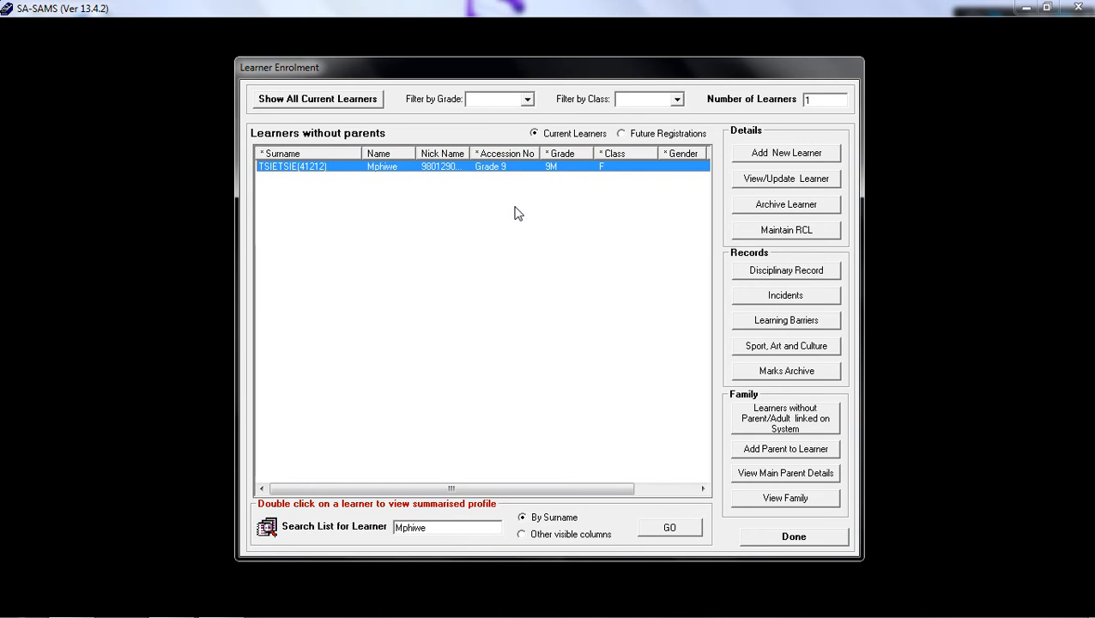
{"action": "left_click", "coordinate": [355, 102]}
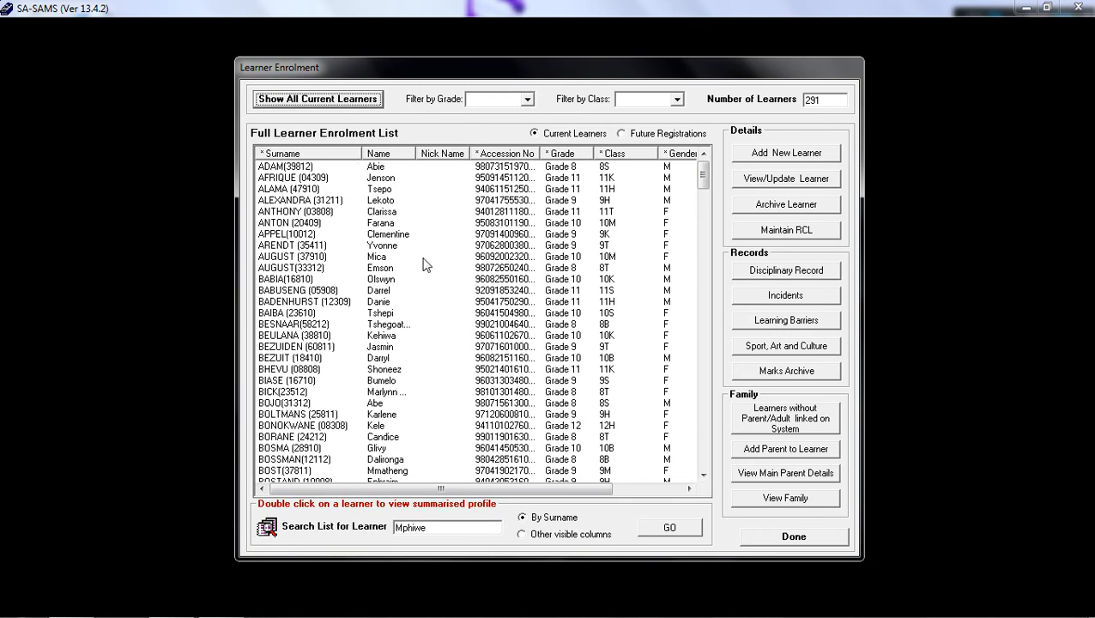
- View the main parent details of the first-listed Grade 10 learner in class 10K, and close them without updating
{"action": "left_click", "coordinate": [398, 223]}
{"action": "left_click", "coordinate": [403, 200]}
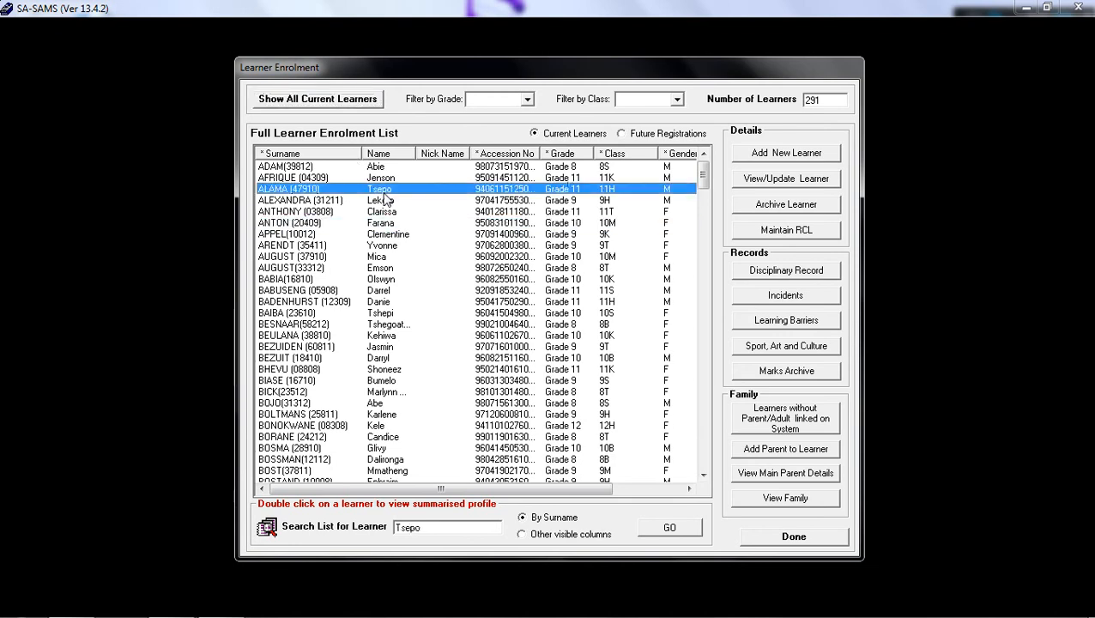
{"action": "left_click", "coordinate": [399, 281]}
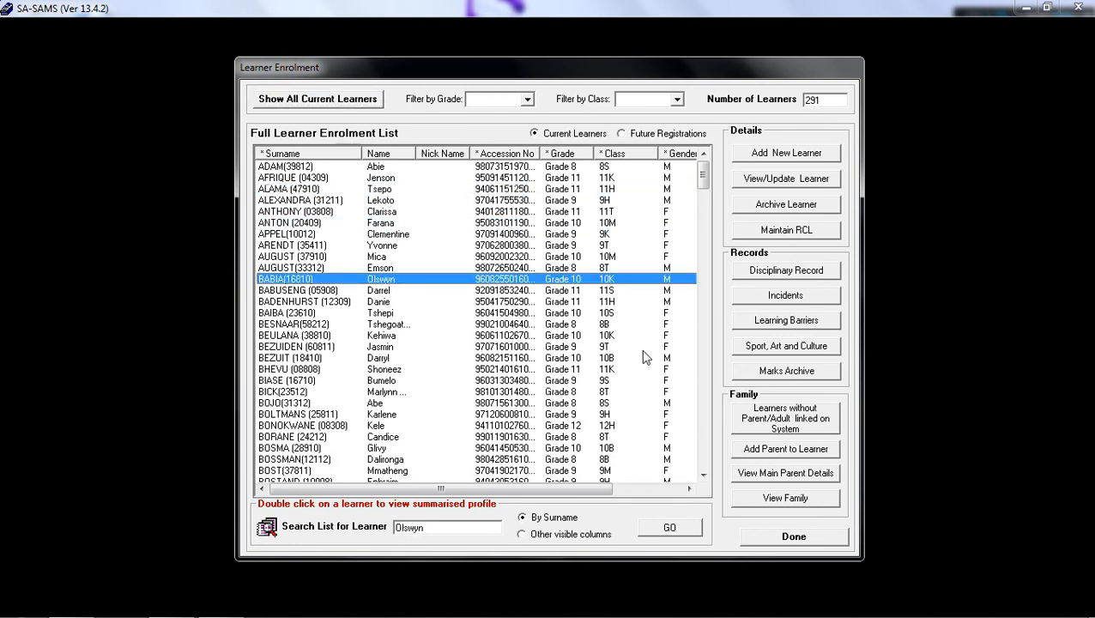
{"action": "left_click", "coordinate": [830, 476]}
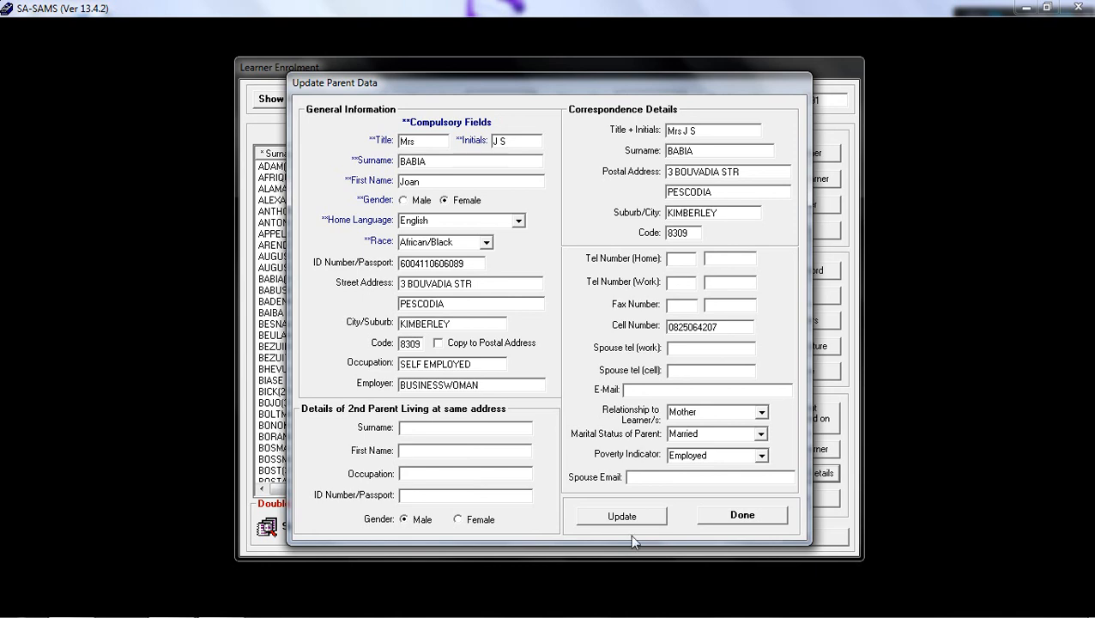
{"action": "left_click", "coordinate": [725, 515]}
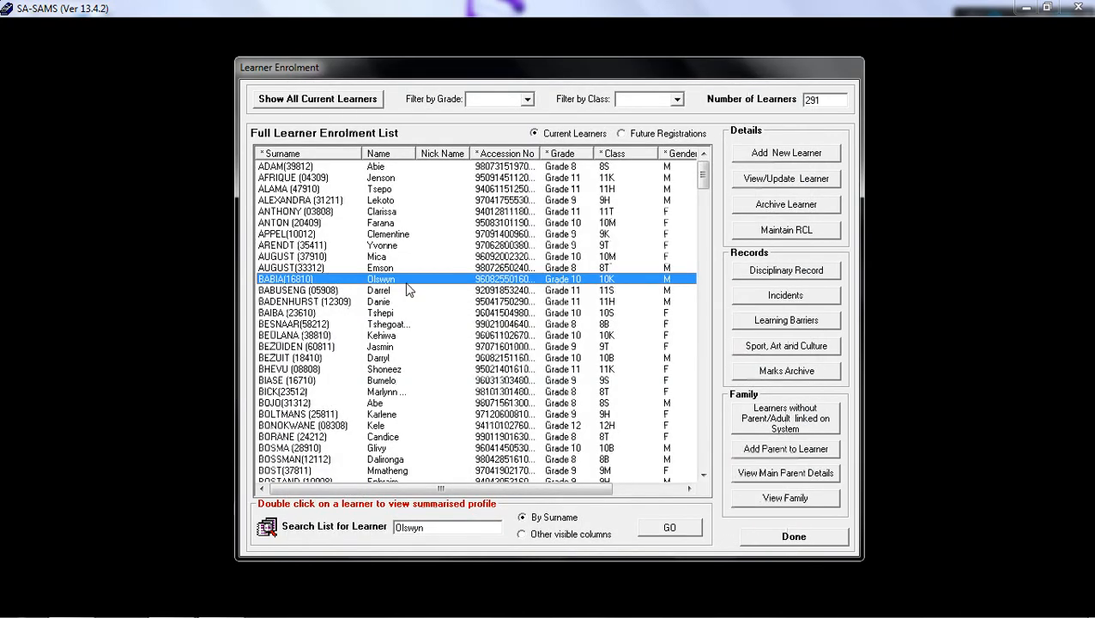
- Open the family details of the first-listed class 8B learner, and check the related parent and the siblings list
{"action": "left_click", "coordinate": [388, 236]}
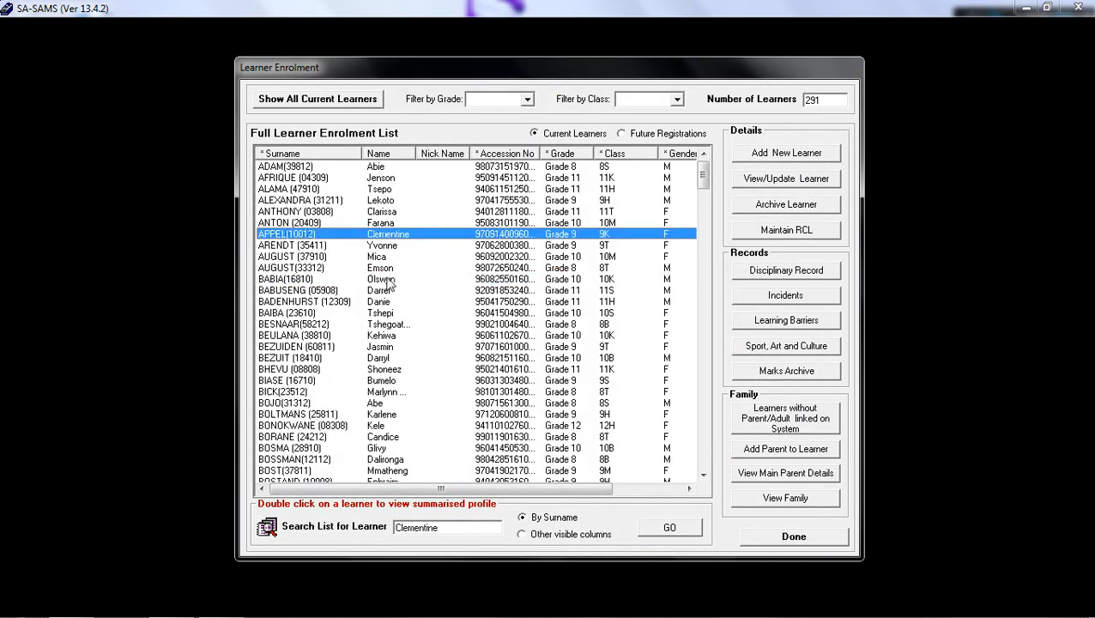
{"action": "left_click", "coordinate": [391, 325]}
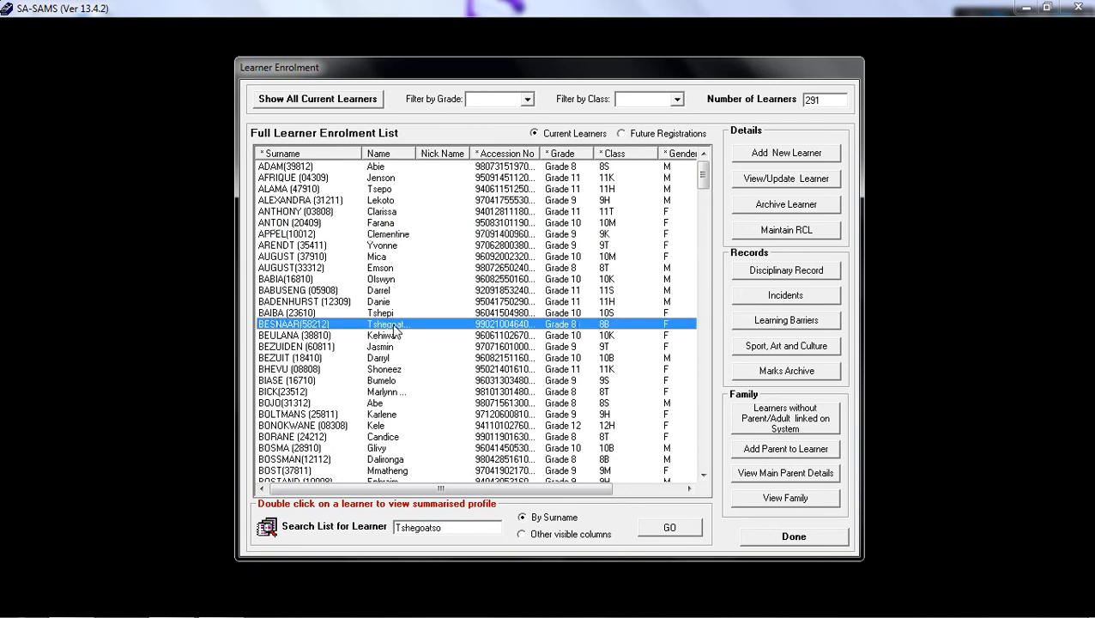
{"action": "left_click", "coordinate": [745, 505]}
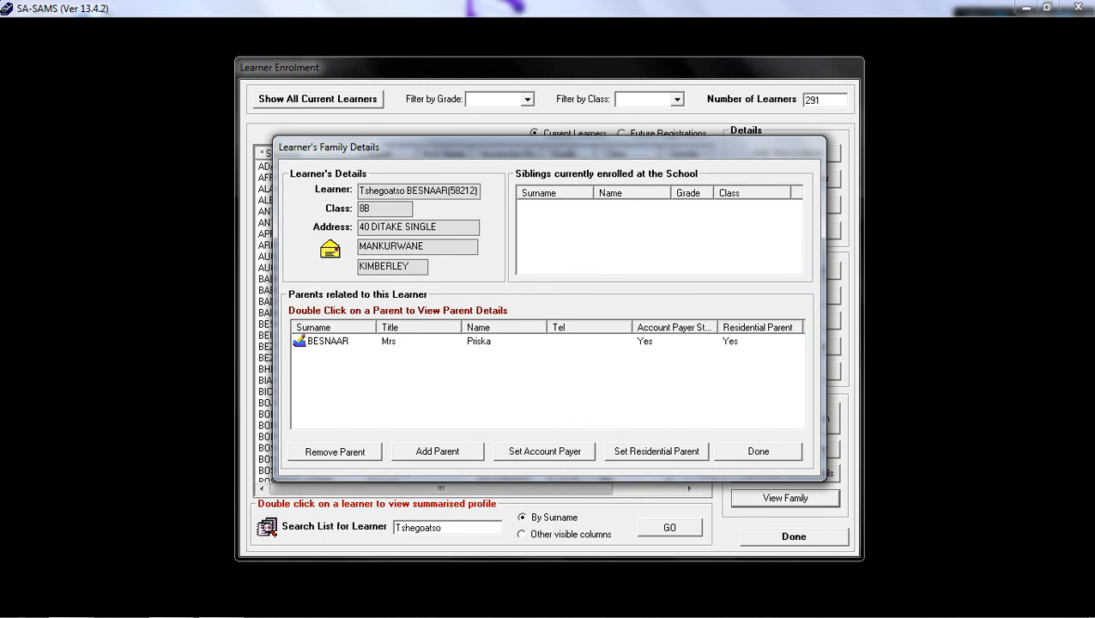
{"action": "left_click", "coordinate": [392, 348]}
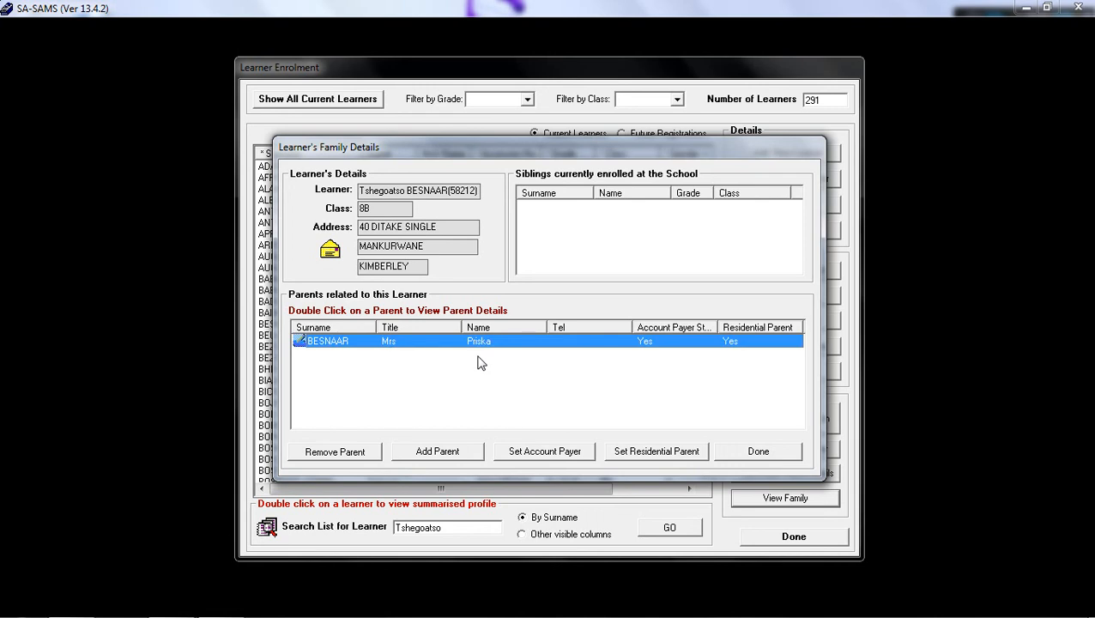
{"action": "left_click", "coordinate": [567, 234]}
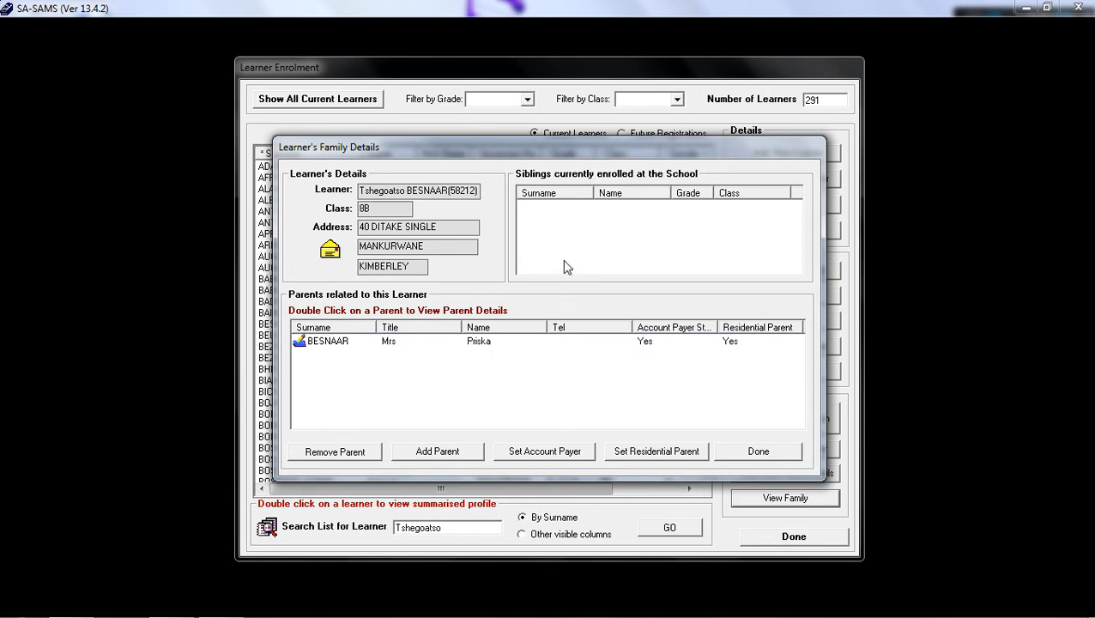
{"action": "left_click", "coordinate": [450, 341]}
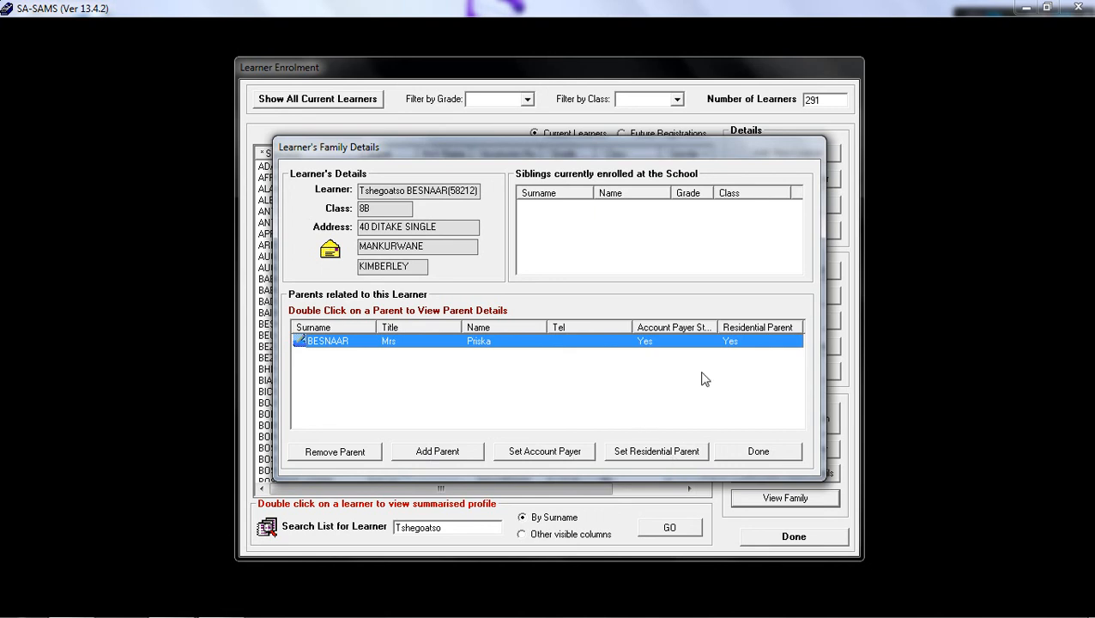
- Close the family details and the learner enrolment list, and return to the Learner and Parent Information menu
{"action": "left_click", "coordinate": [758, 452]}
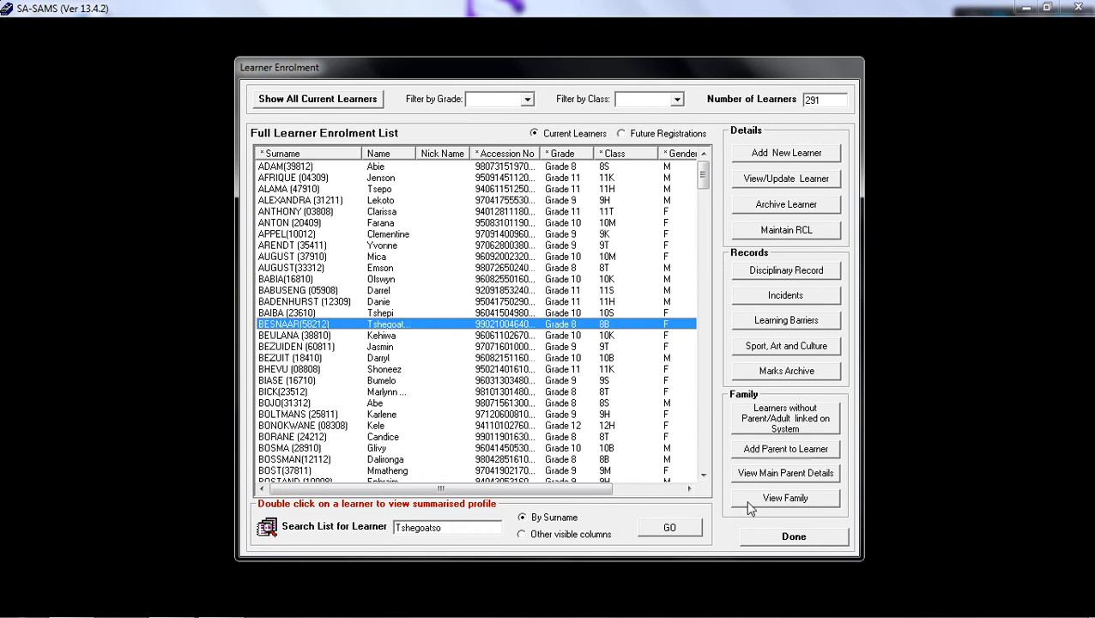
{"action": "left_click", "coordinate": [760, 535]}
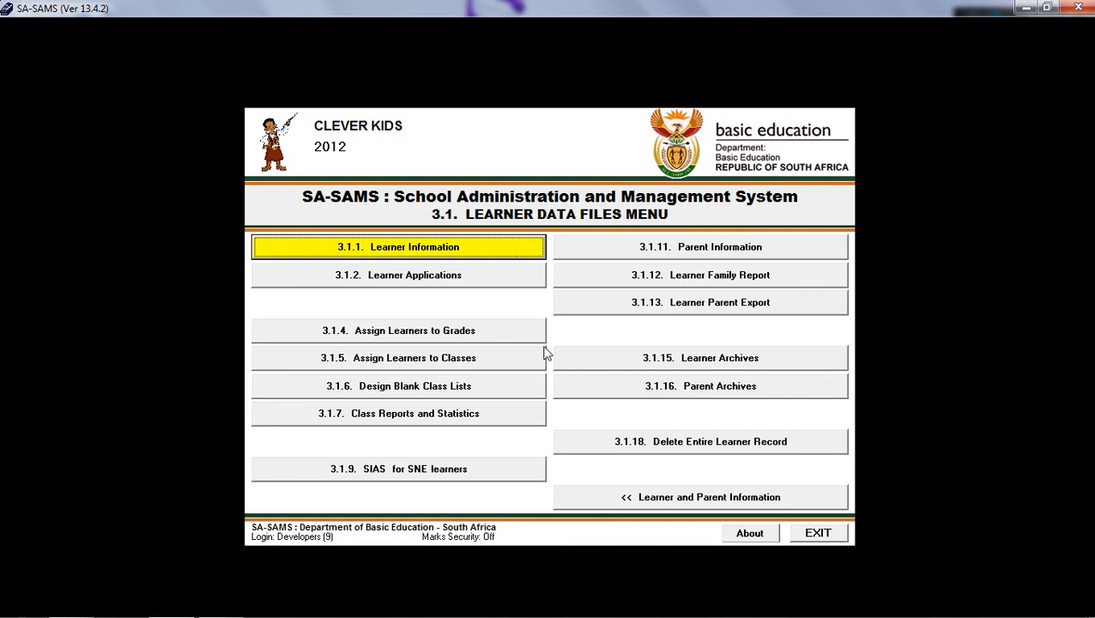
{"action": "left_click", "coordinate": [644, 502]}
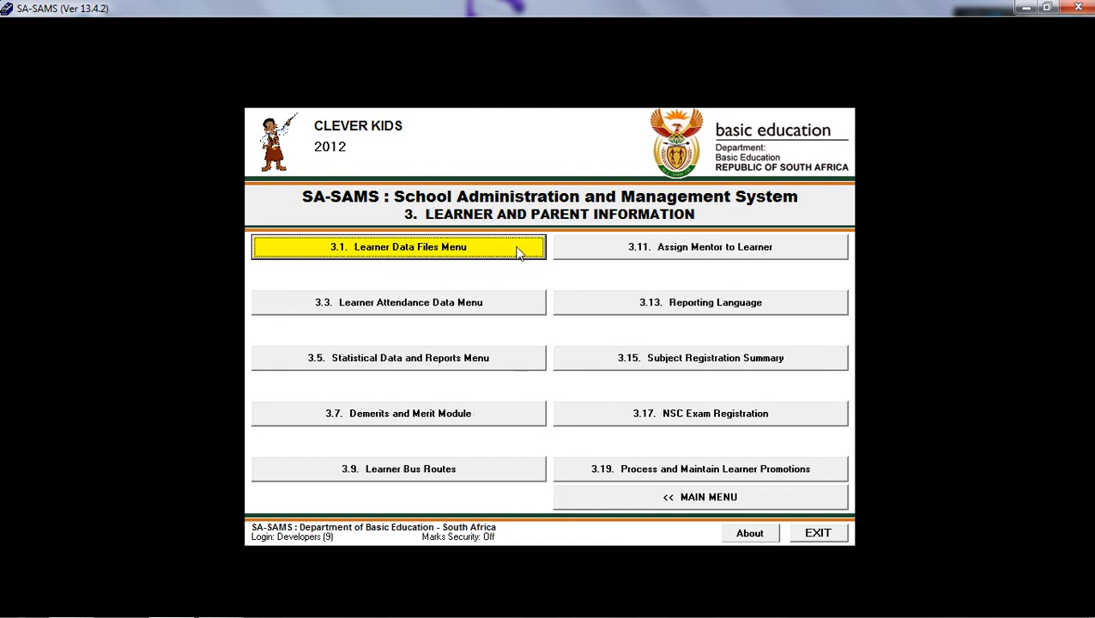